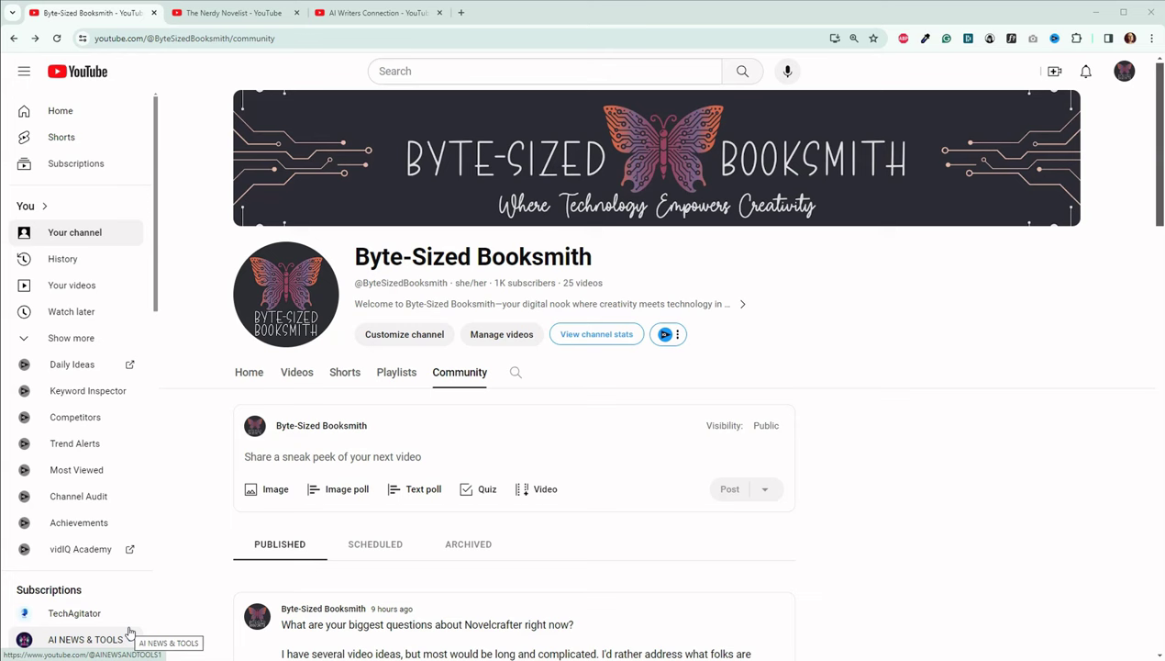
Scroll the Community tab and open the Novelcrafter questions post to show its 5 comments
click(294, 557)
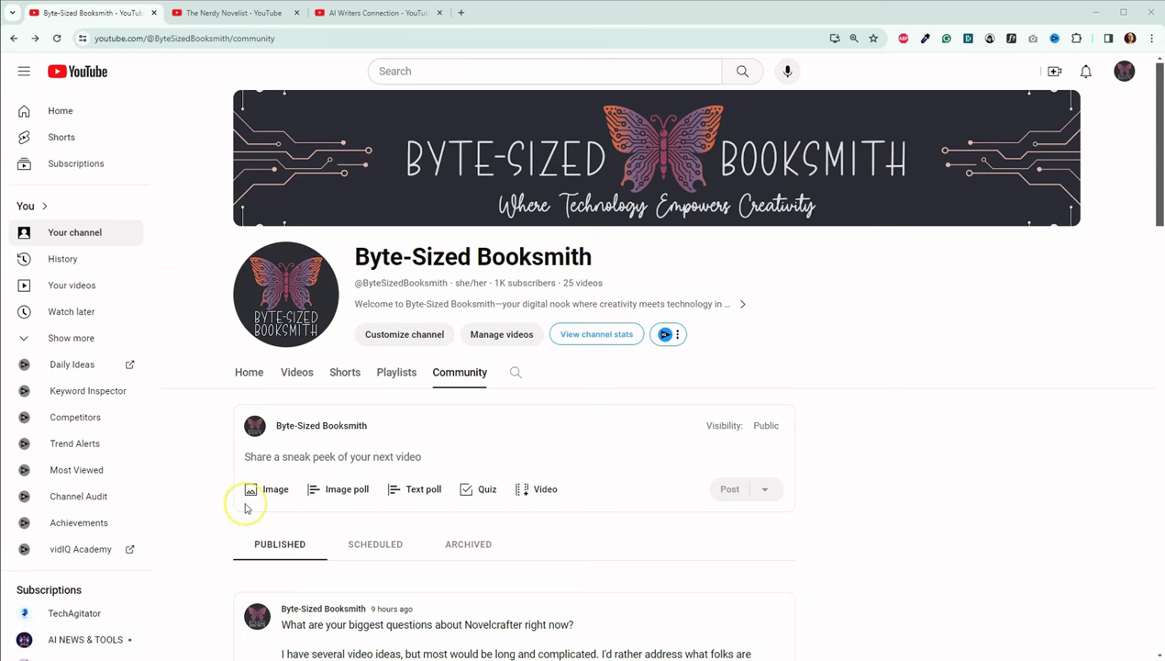
scroll(242, 509, down, 2)
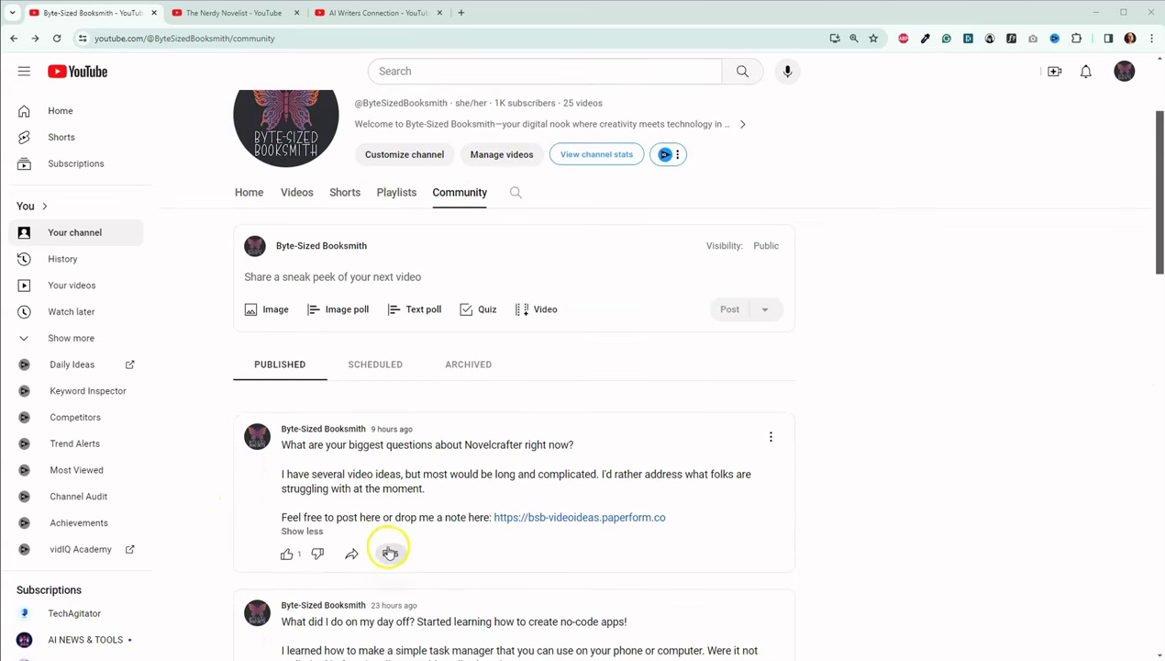
click(384, 553)
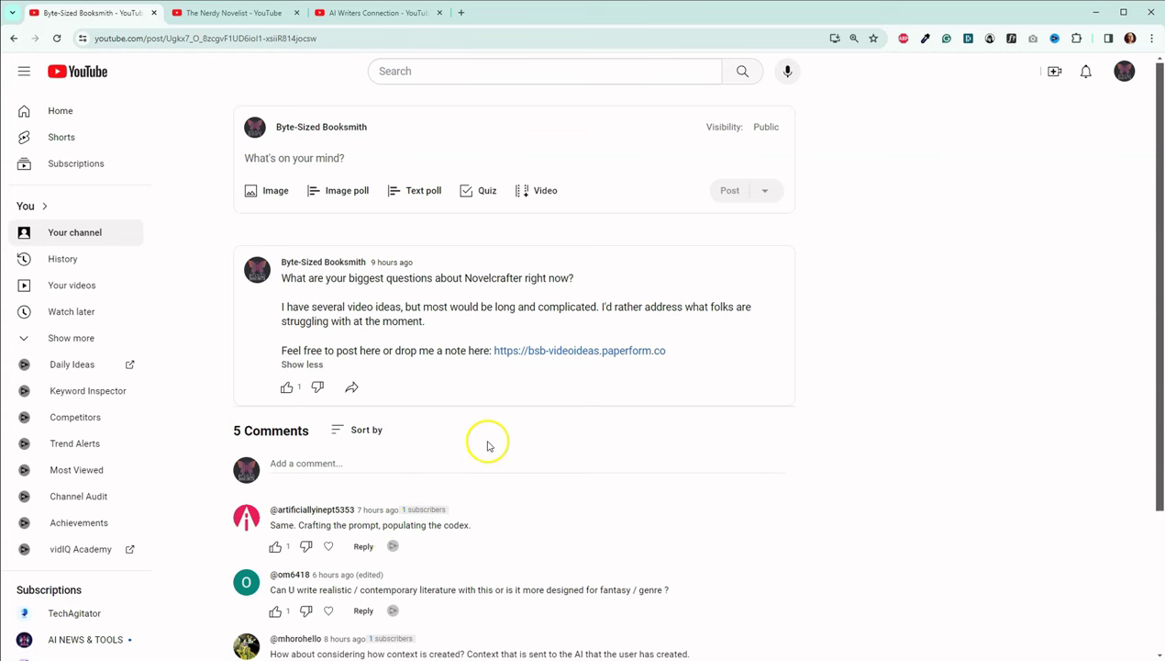
scroll(628, 439, down, 1)
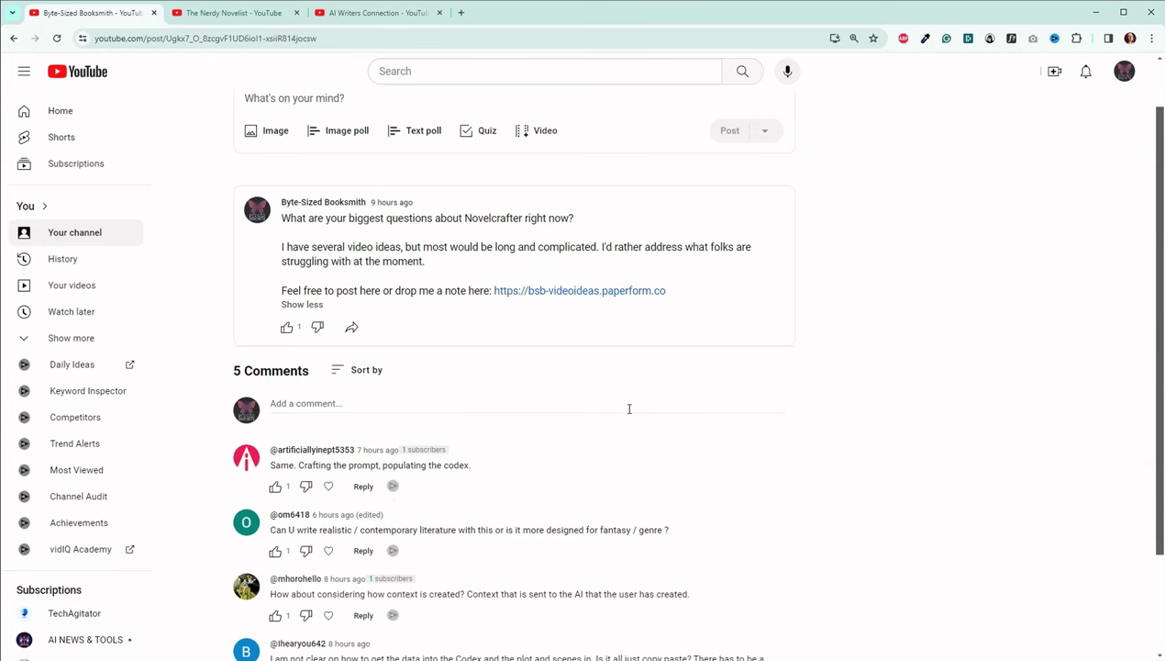
scroll(632, 402, down, 2)
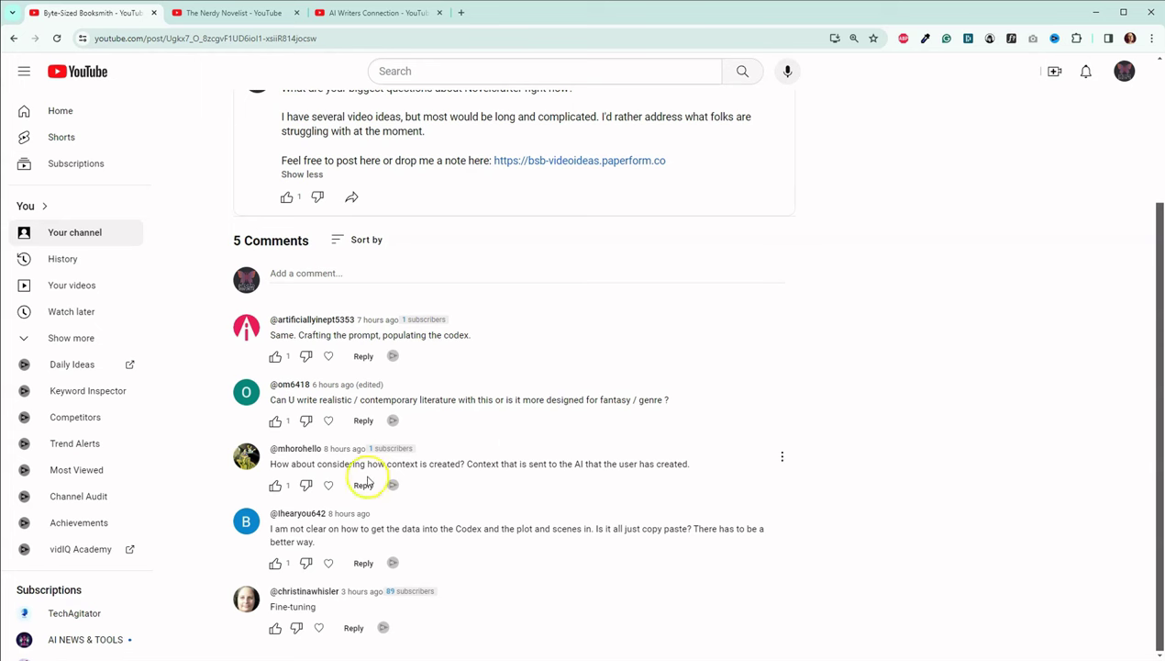
Like the contemporary literature comment and switch to the AI Writers Connection channel's Videos page
click(276, 420)
click(452, 616)
click(367, 12)
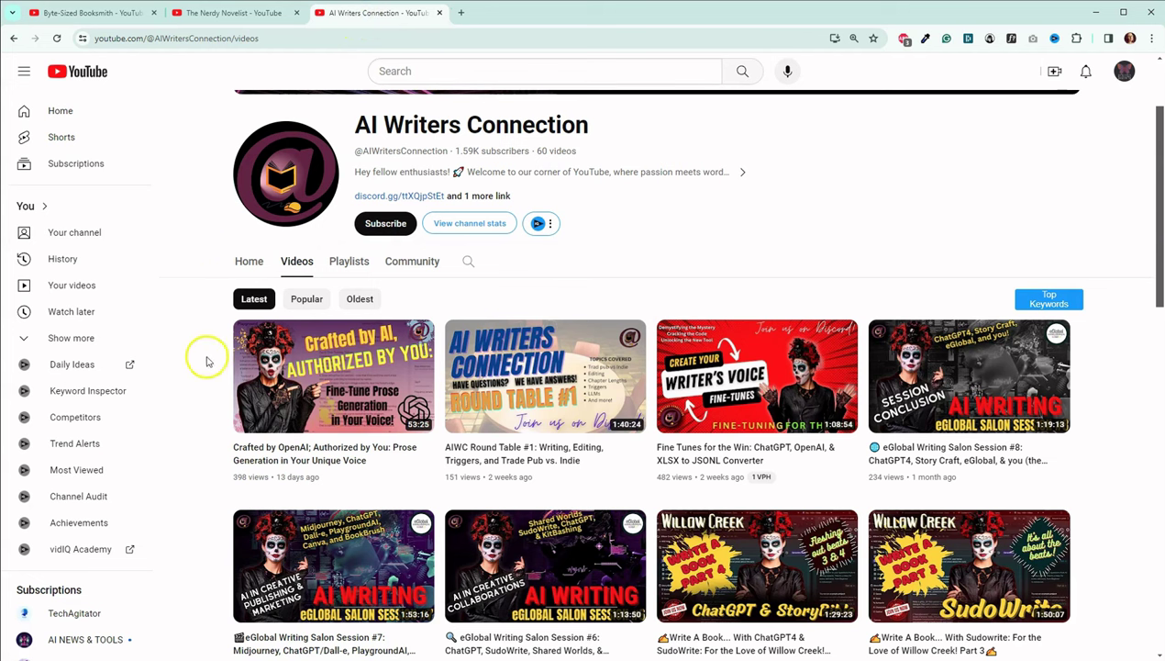
Browse the AI Writers Connection video grid, then close it to reveal The Nerdy Novelist's videos
mouse_move(707, 482)
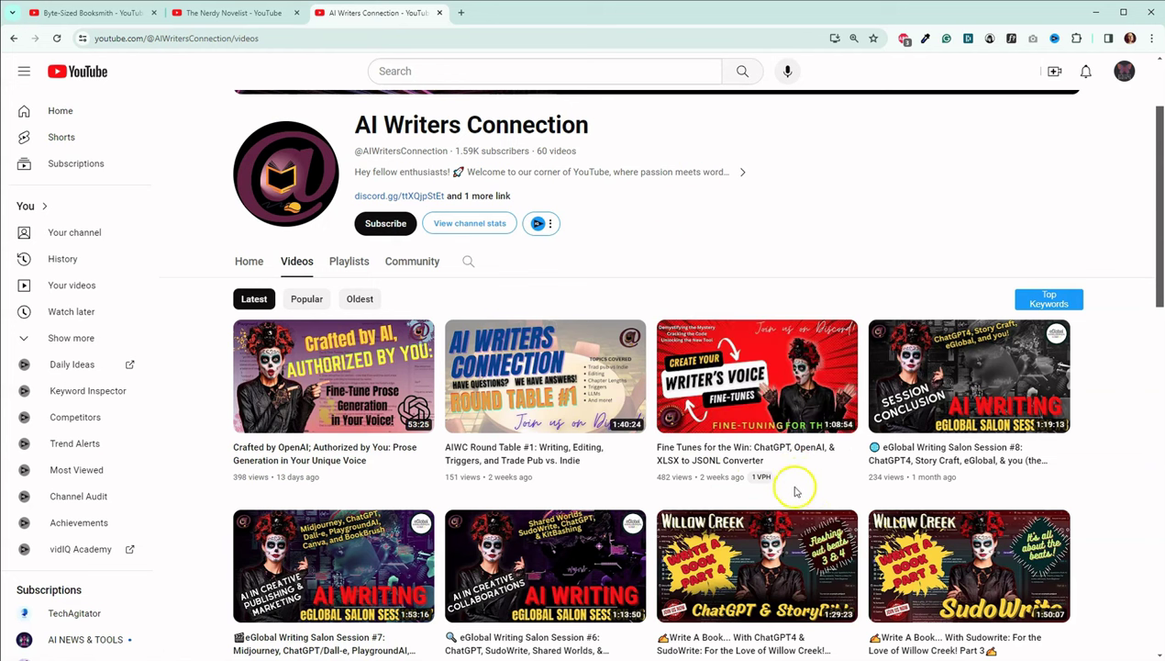
mouse_move(754, 476)
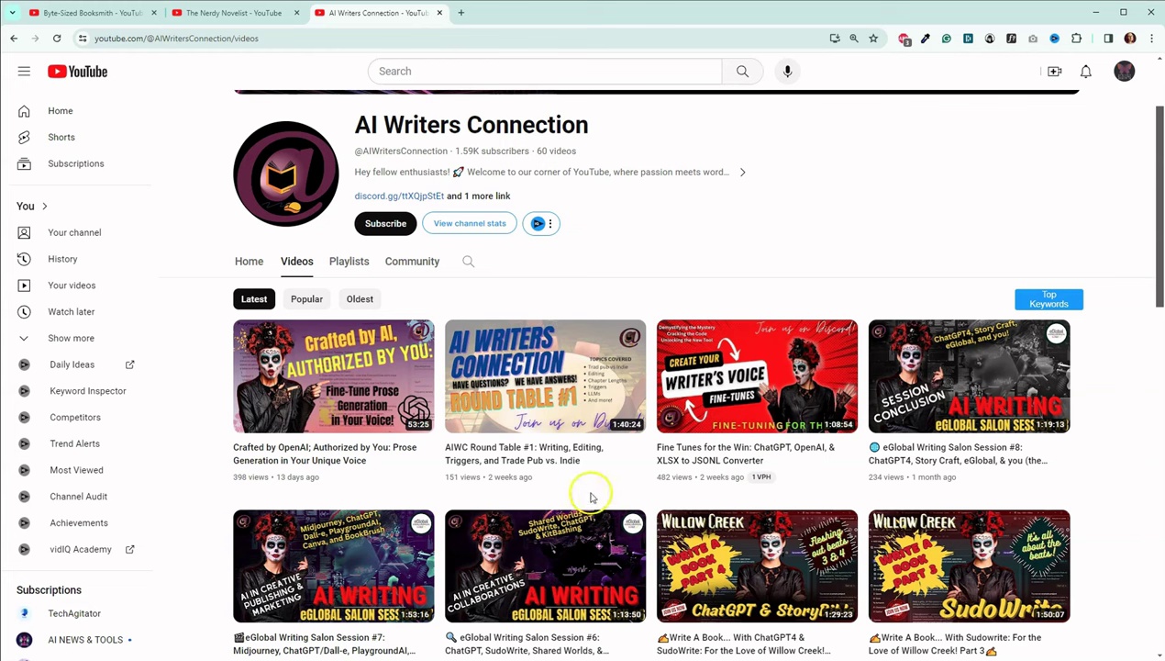
mouse_move(377, 484)
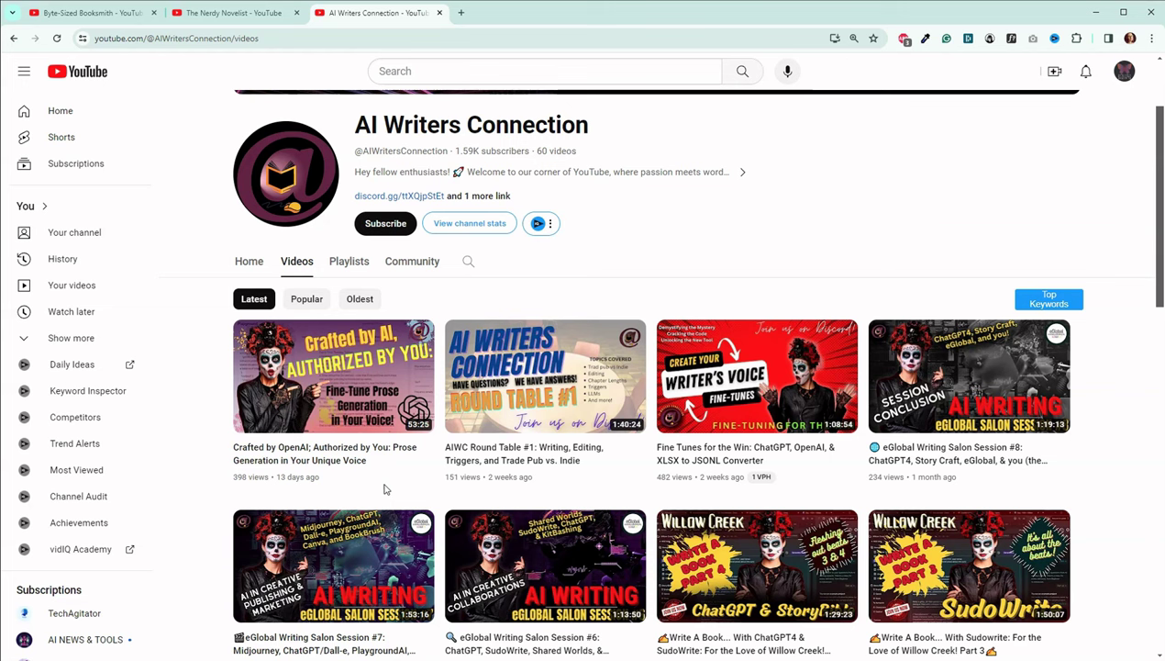
click(439, 14)
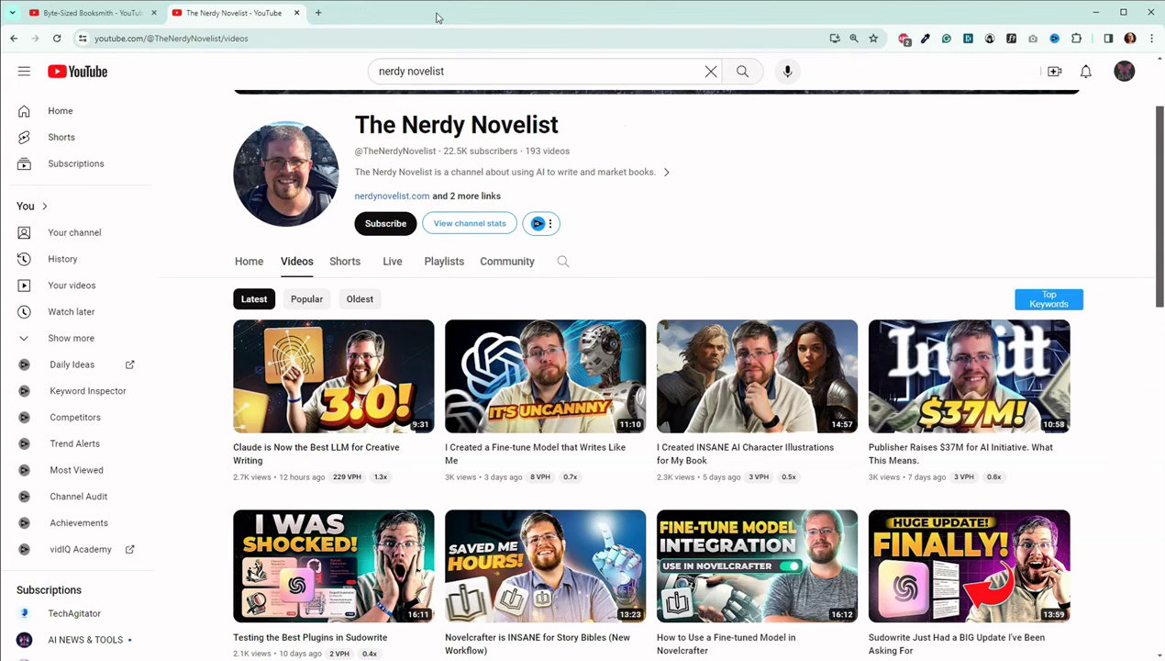
Scroll through The Nerdy Novelist's videos and close it, returning to the novelcrafter Your Novels library
scroll(1134, 294, down, 2)
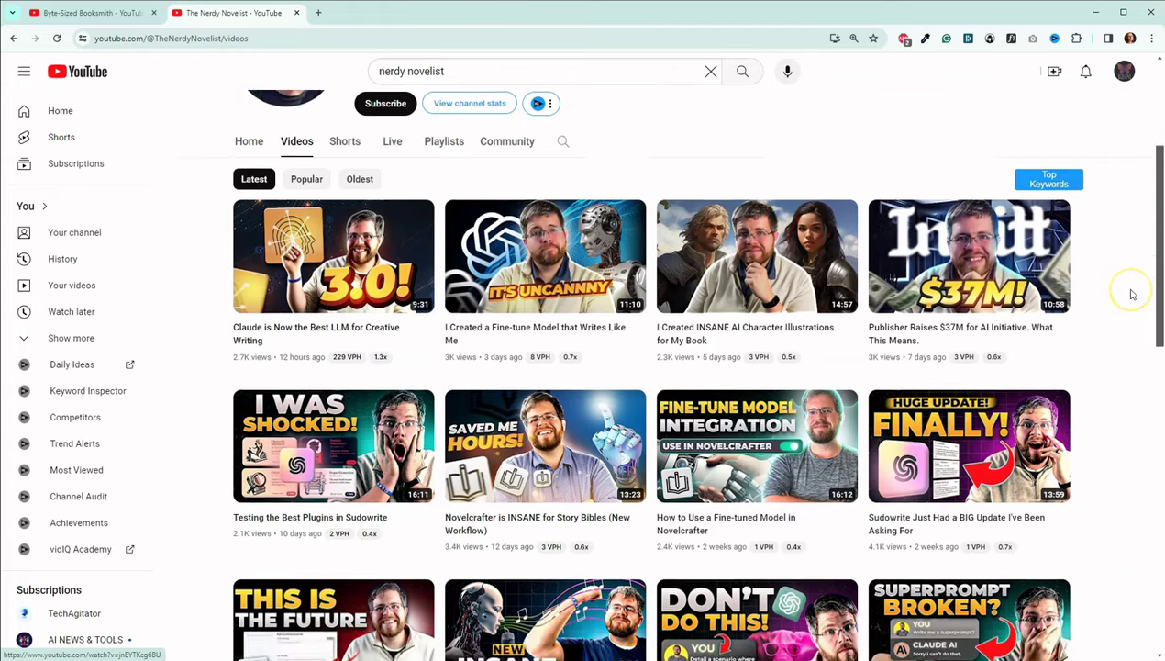
scroll(1134, 294, down, 2)
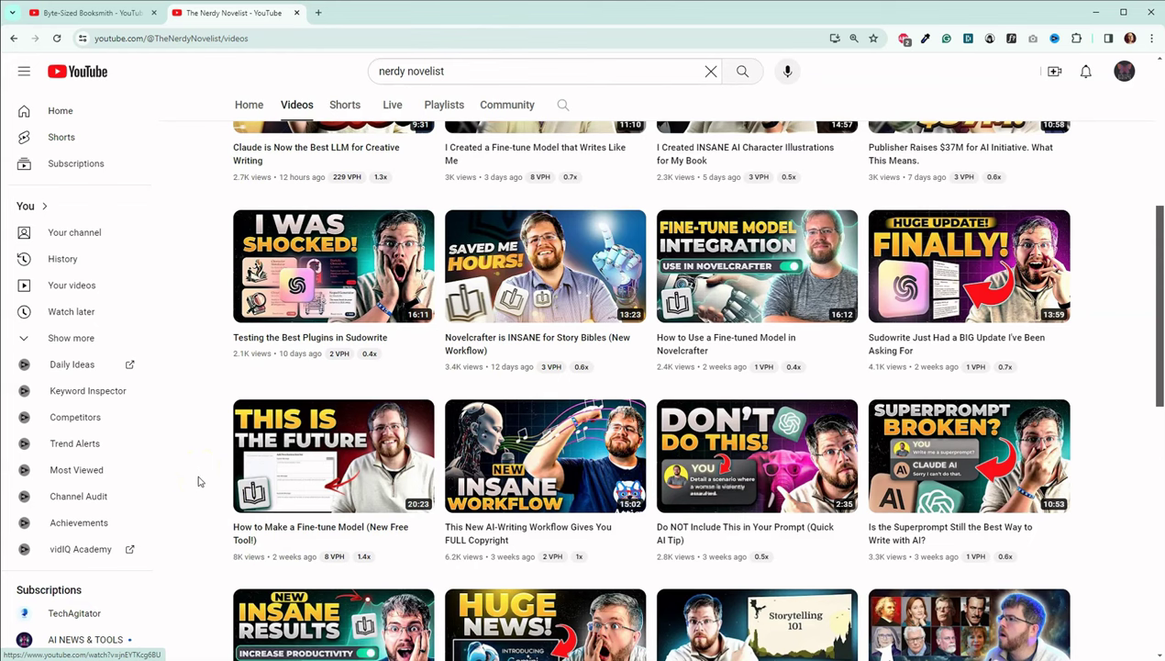
scroll(199, 479, down, 1)
scroll(199, 480, up, 2)
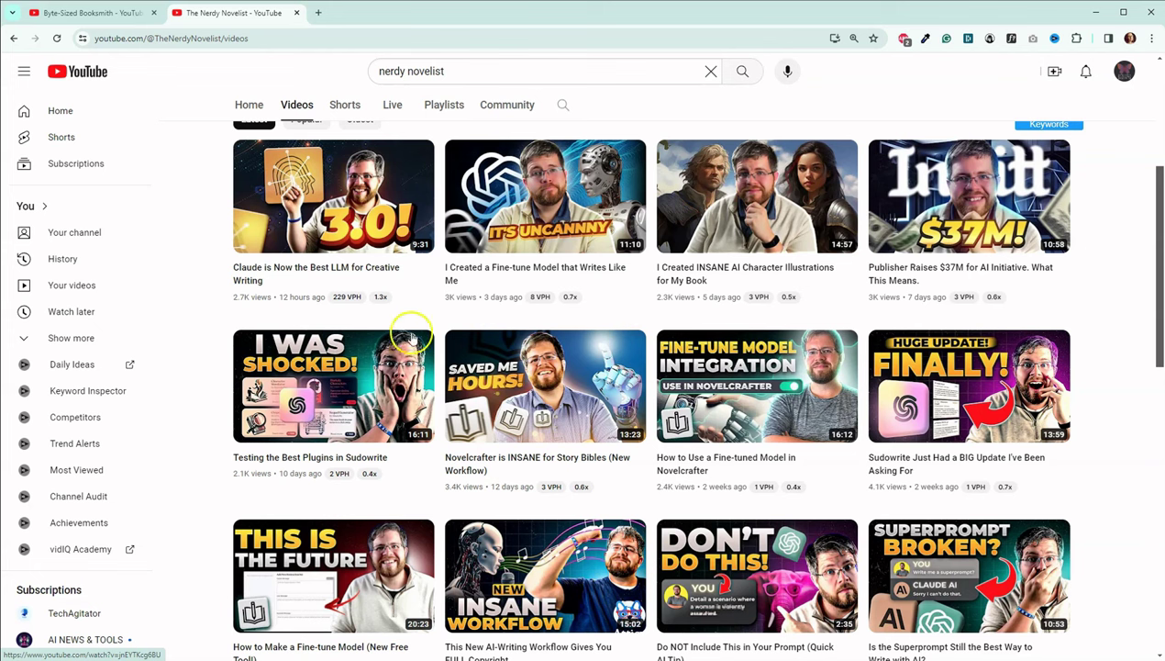
scroll(205, 312, up, 1)
scroll(206, 313, up, 3)
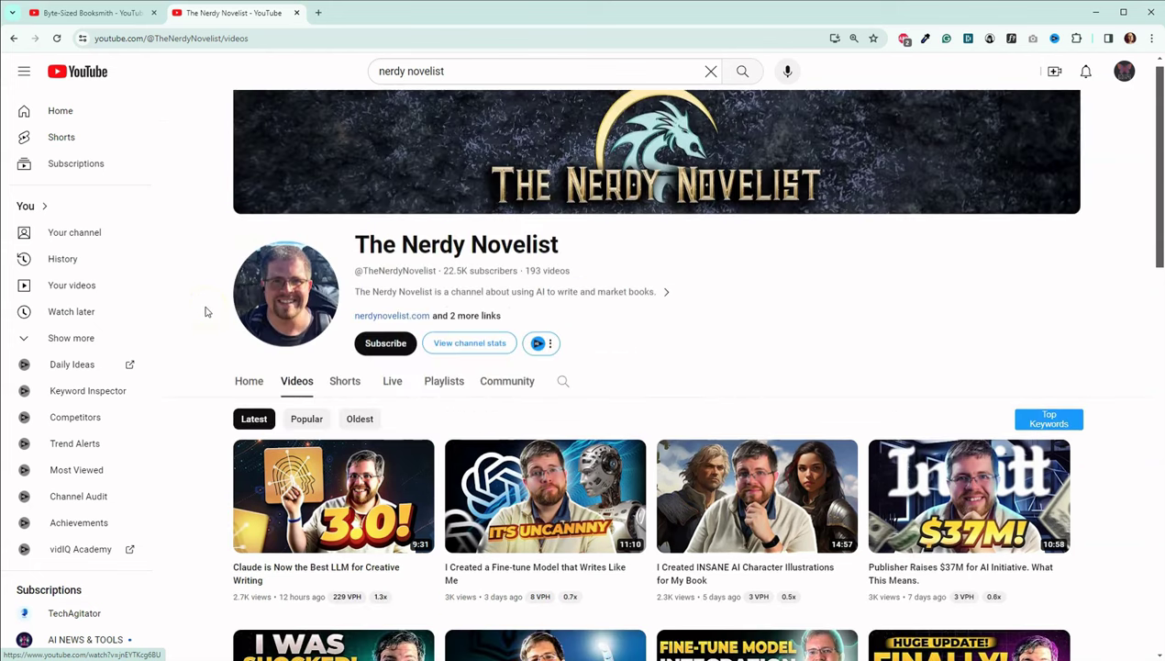
click(297, 13)
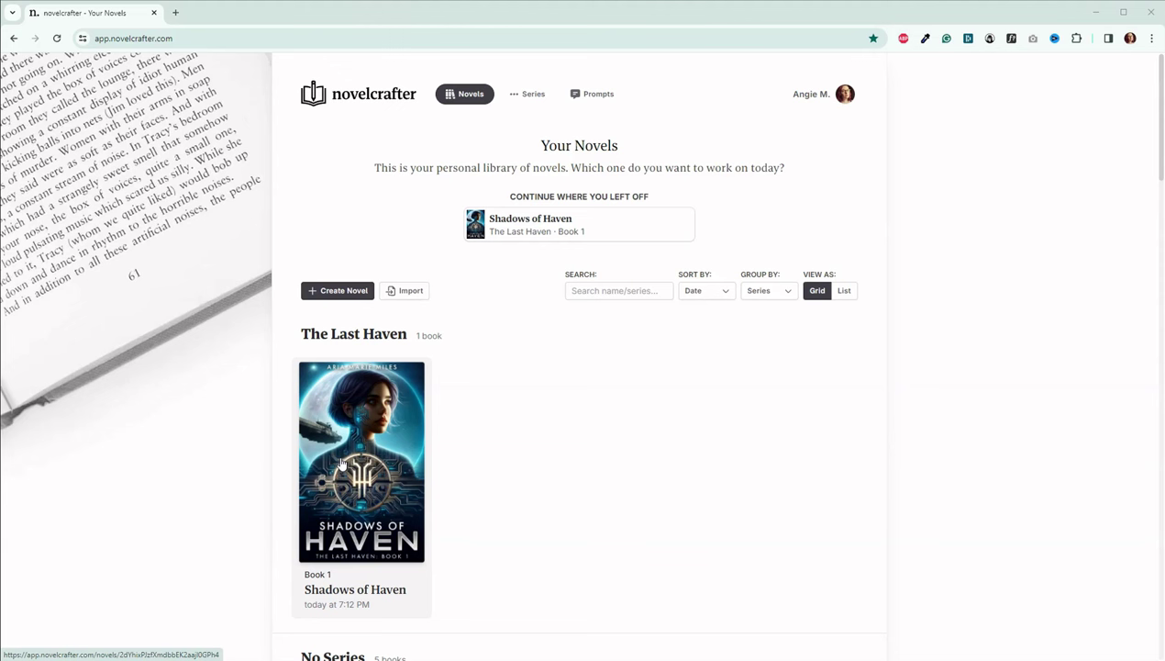
Open Shadows of Haven's Plan view with its 5 Act 1 chapters and browse the 26 Codex entries
click(341, 463)
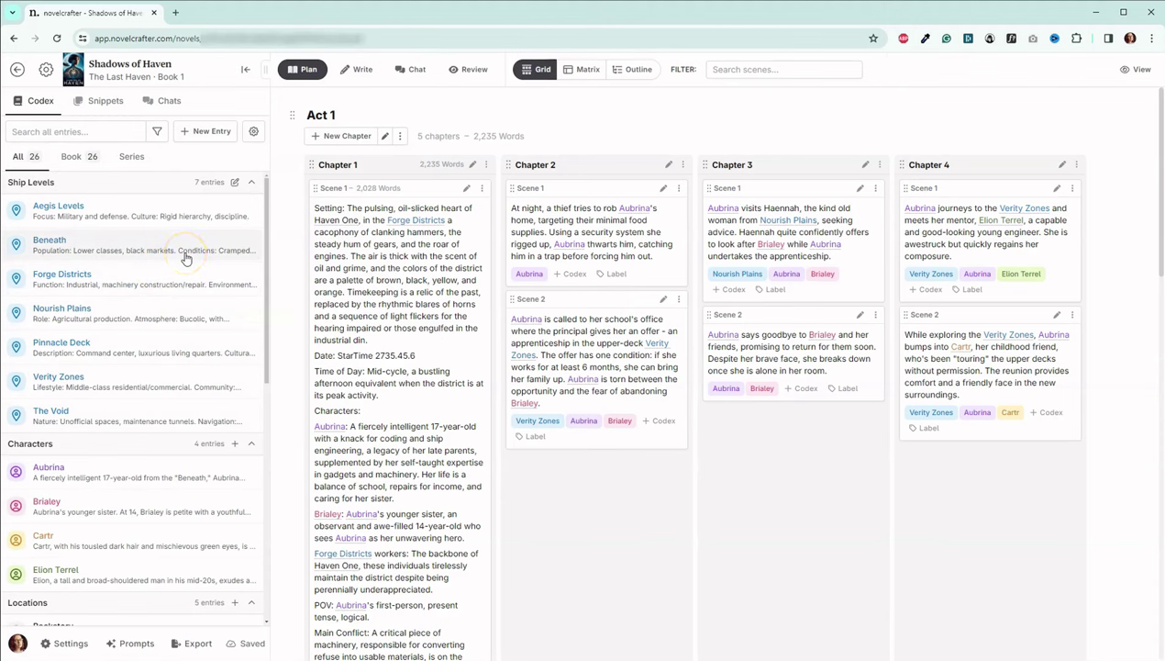
scroll(122, 276, down, 3)
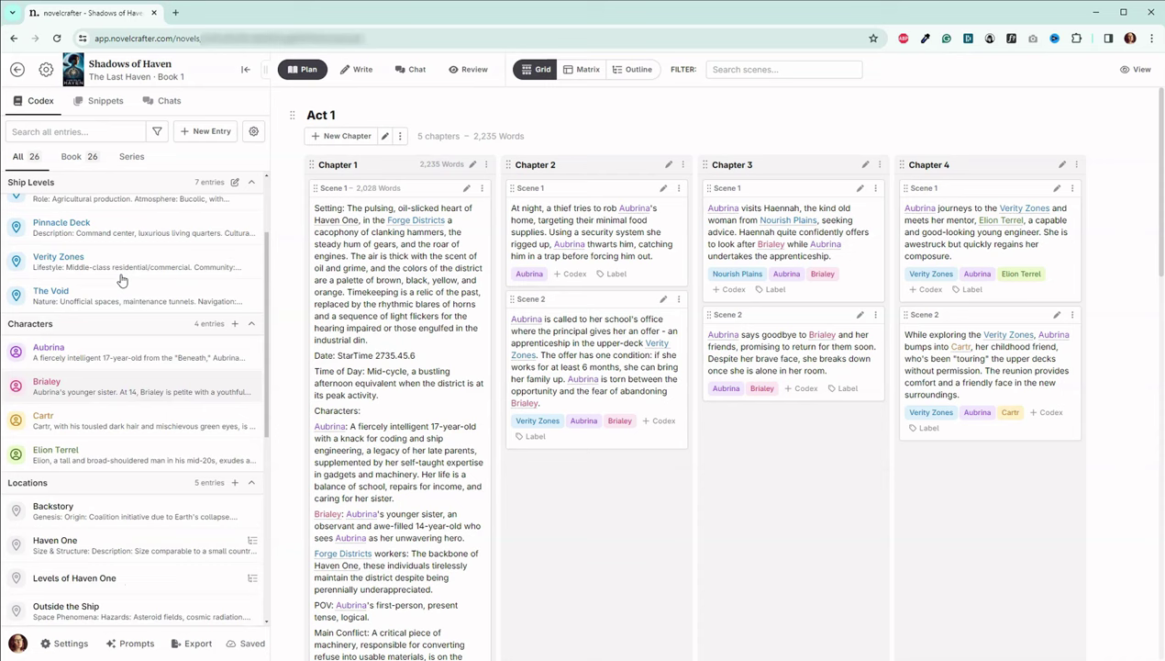
scroll(122, 280, up, 3)
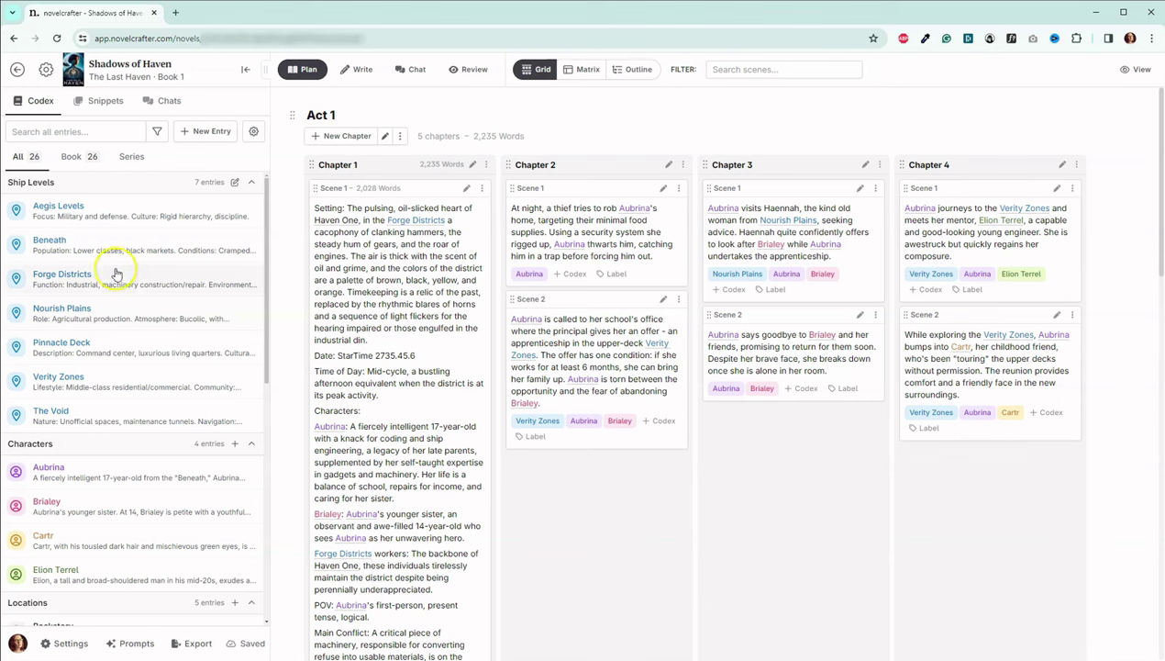
scroll(119, 220, down, 1)
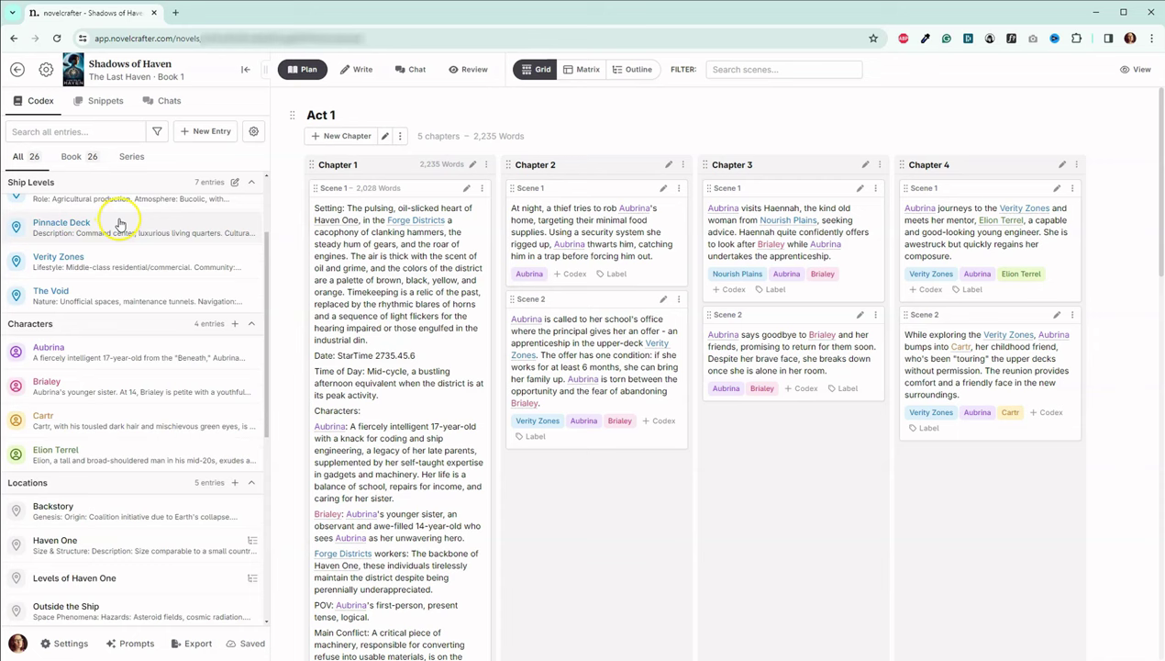
scroll(117, 222, up, 1)
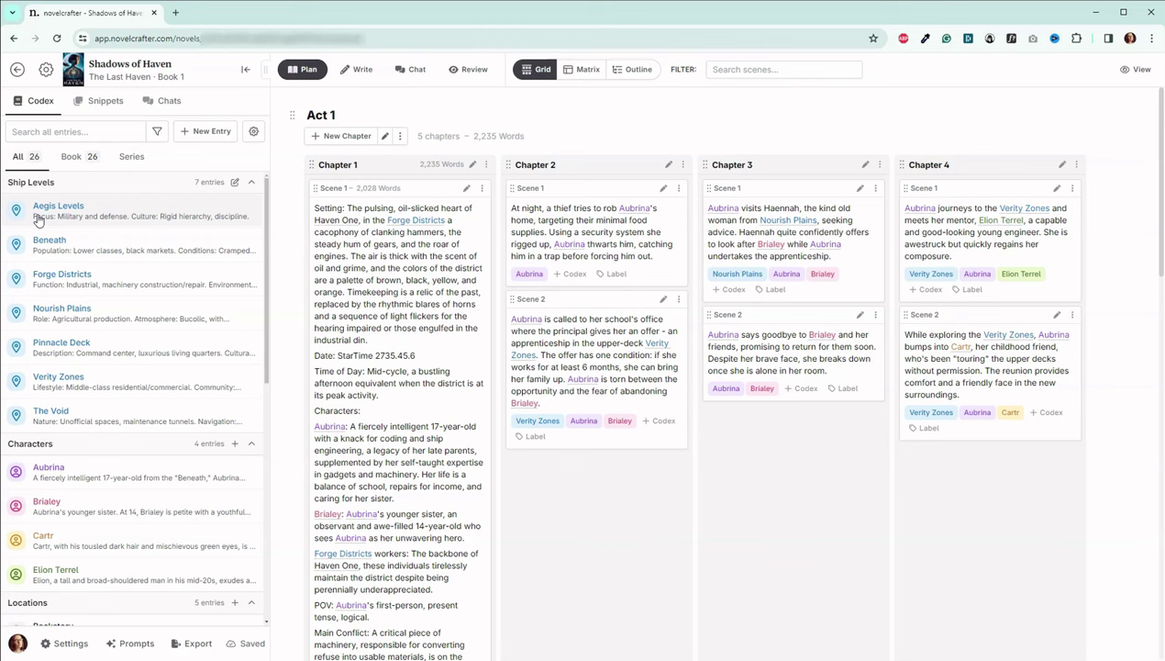
click(77, 251)
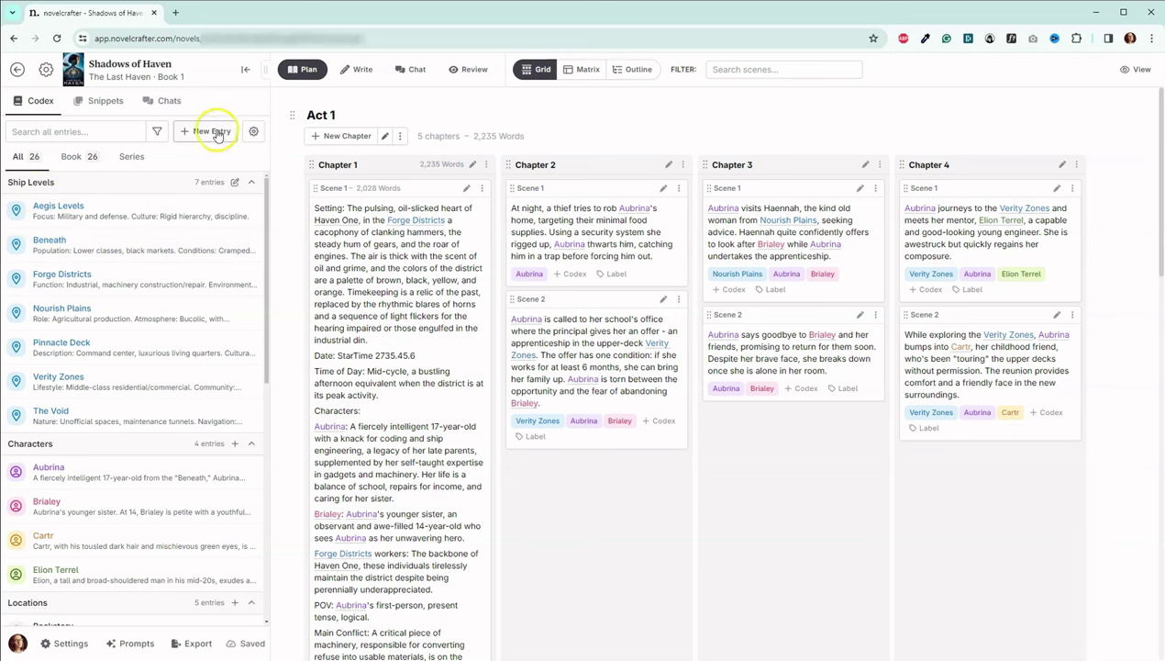
click(255, 131)
click(281, 229)
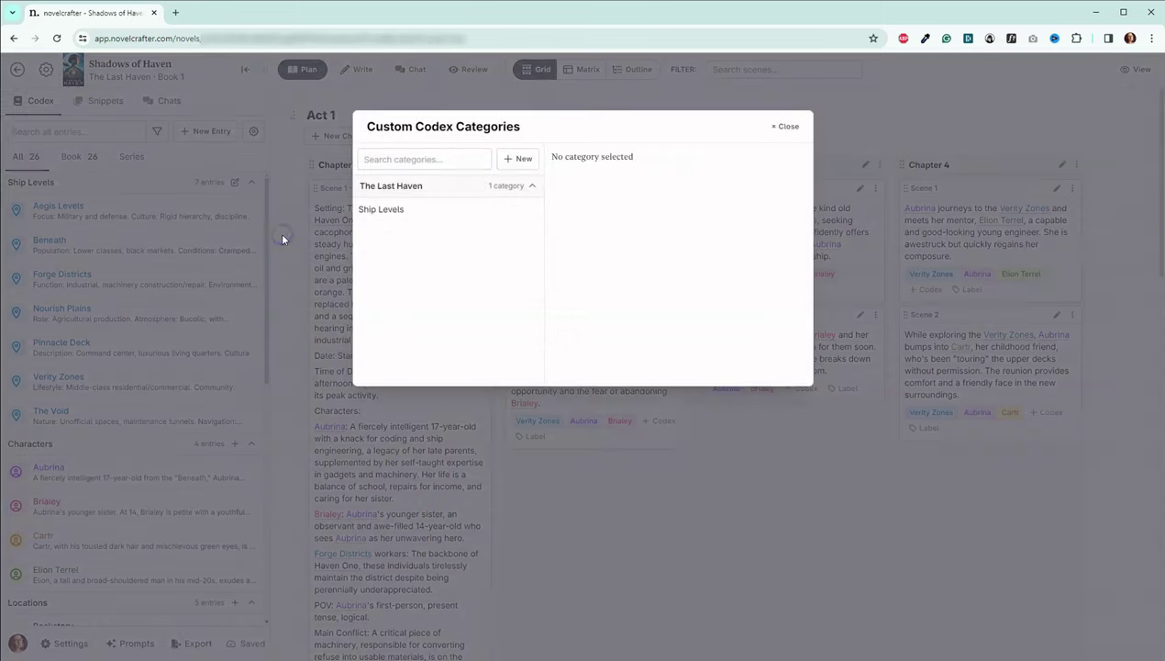
click(390, 210)
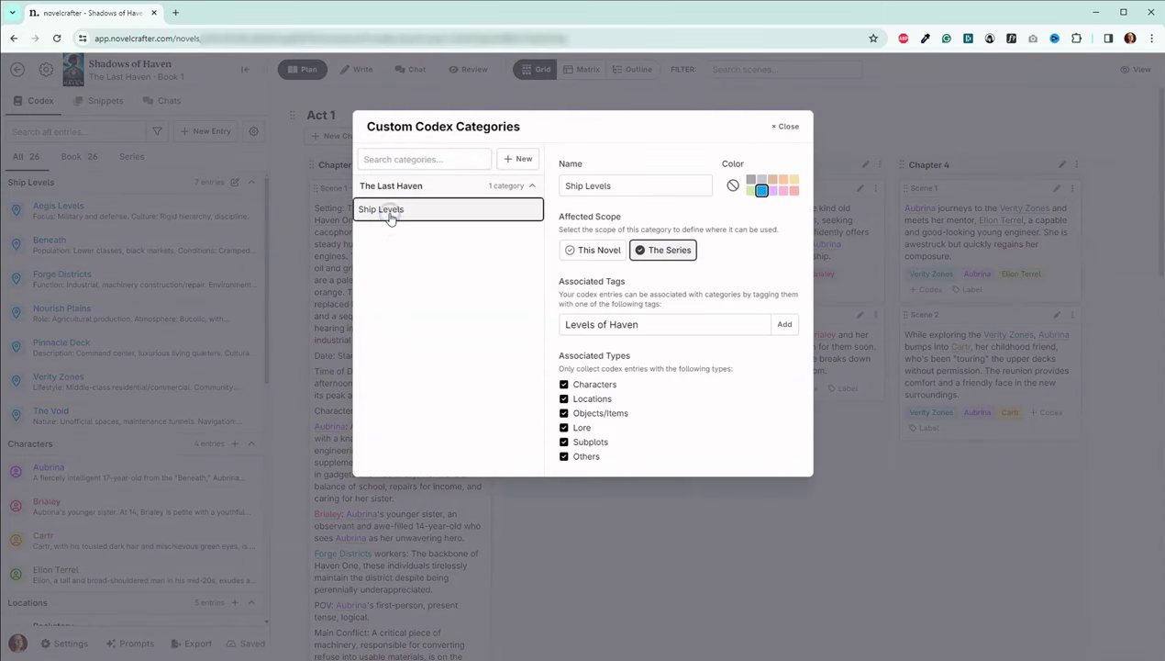
click(791, 127)
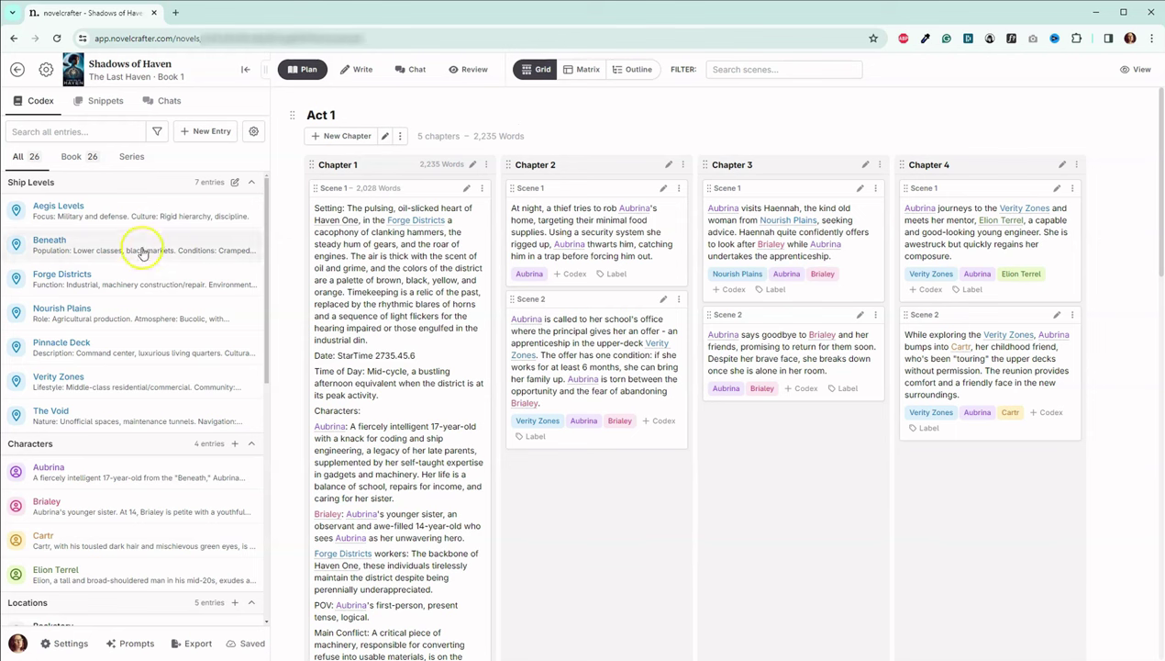
scroll(122, 425, down, 2)
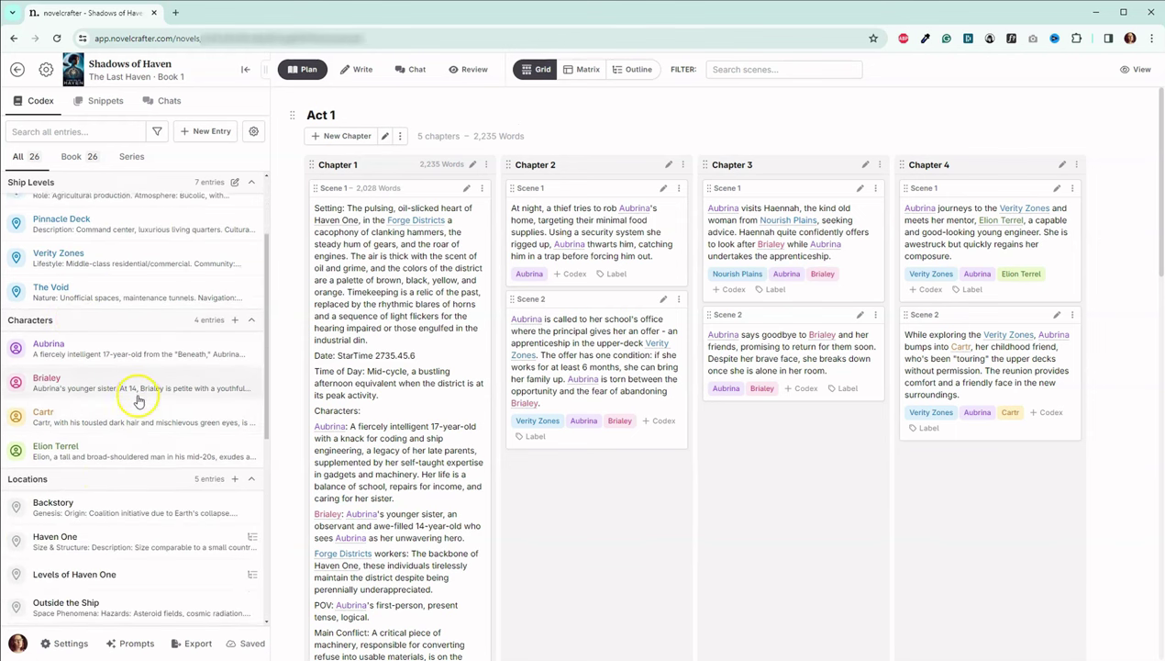
scroll(55, 367, down, 2)
scroll(69, 368, down, 2)
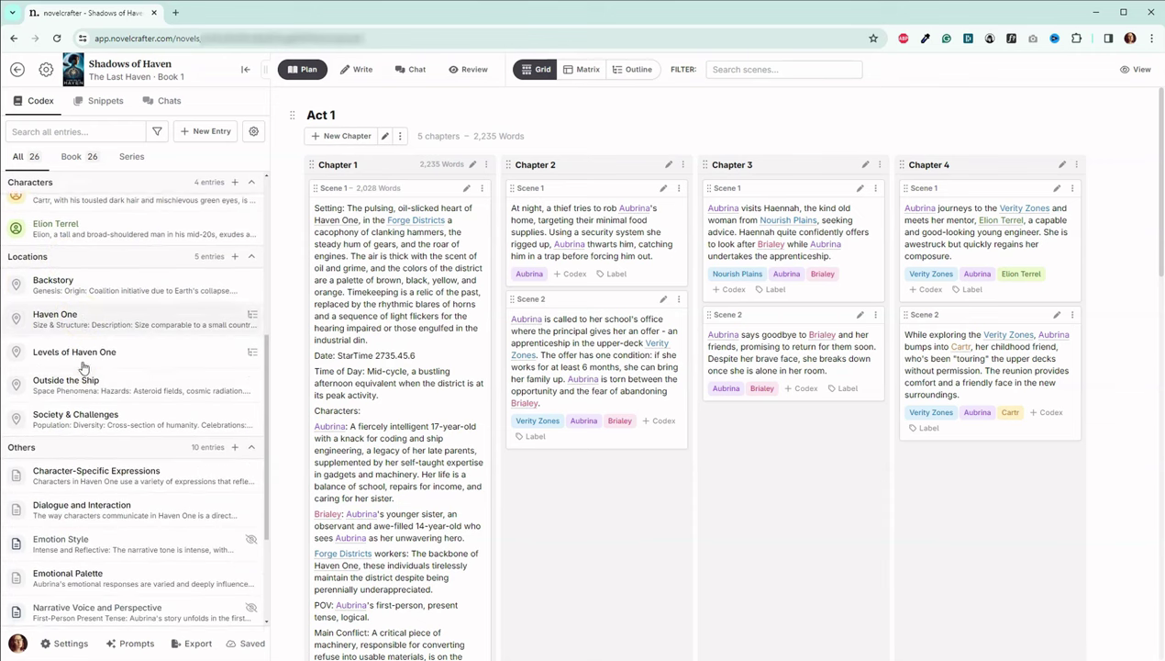
click(54, 380)
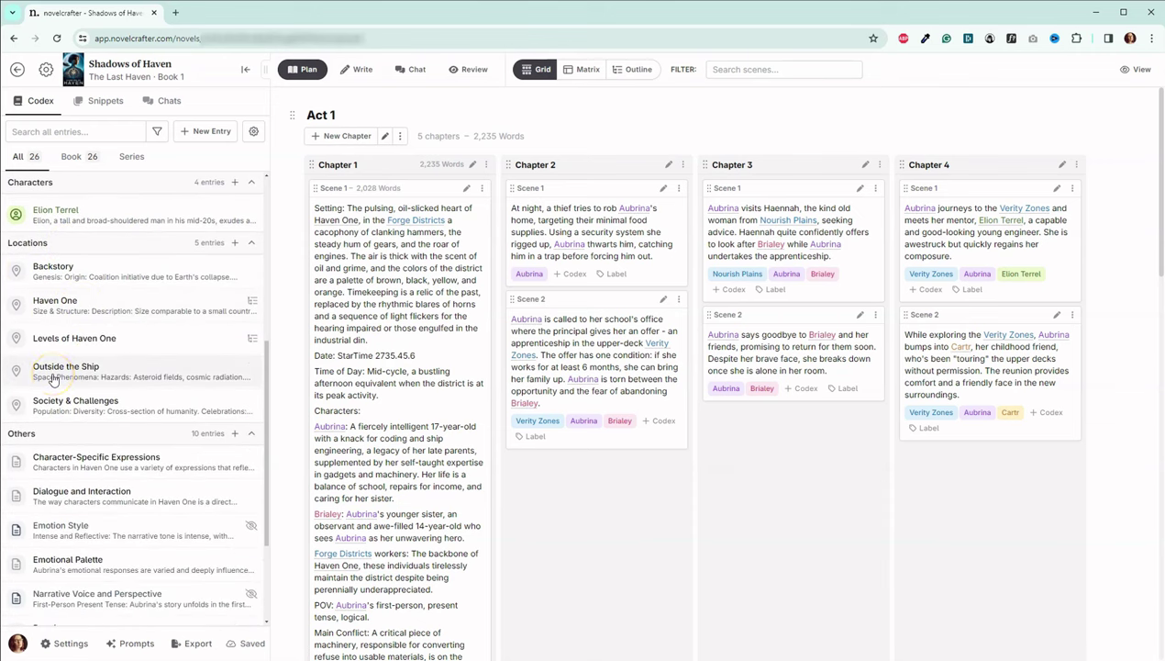
click(56, 370)
Review Levels of Haven One's References, then open the Haven One location entry's nested references
click(68, 335)
click(136, 352)
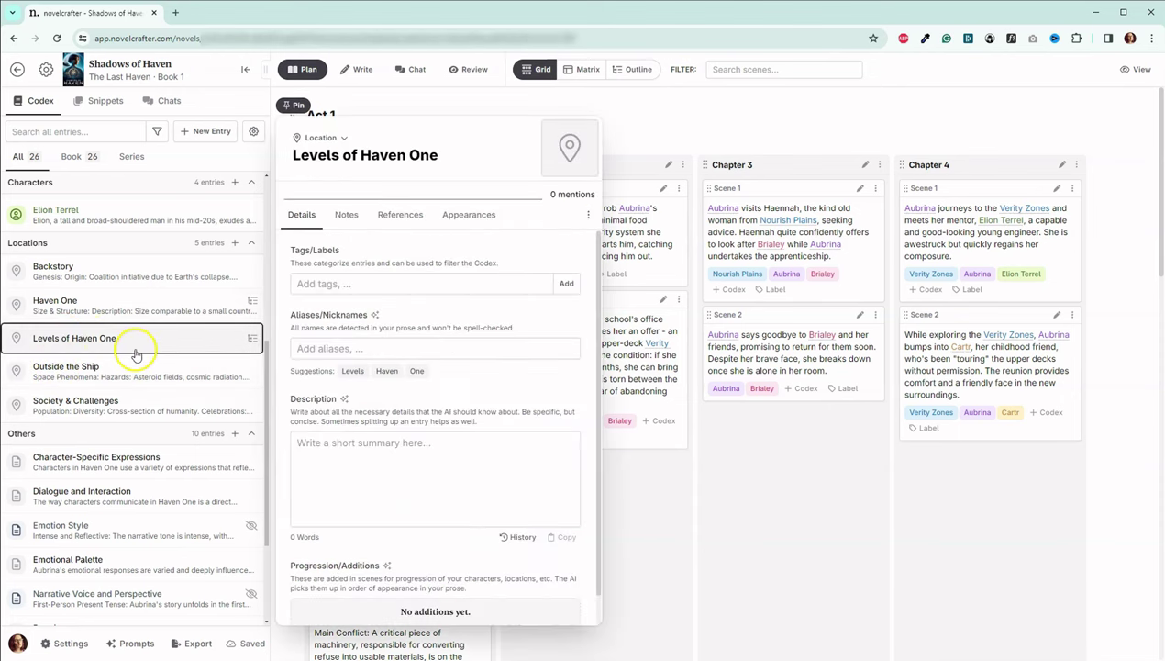
click(403, 218)
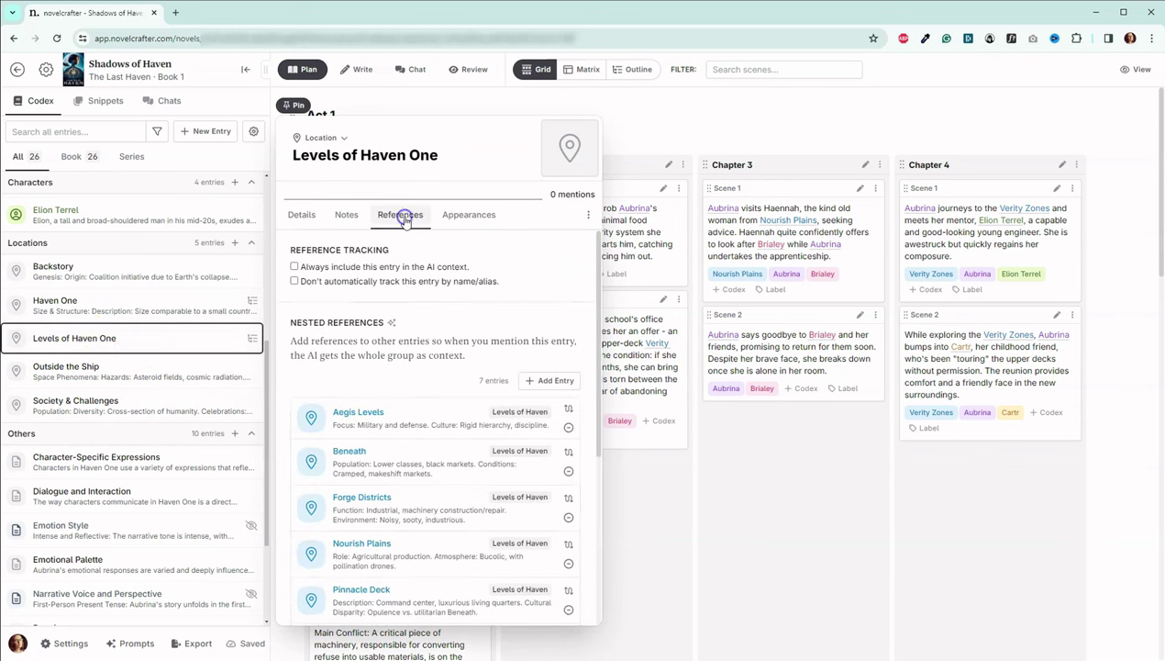
scroll(424, 372, down, 5)
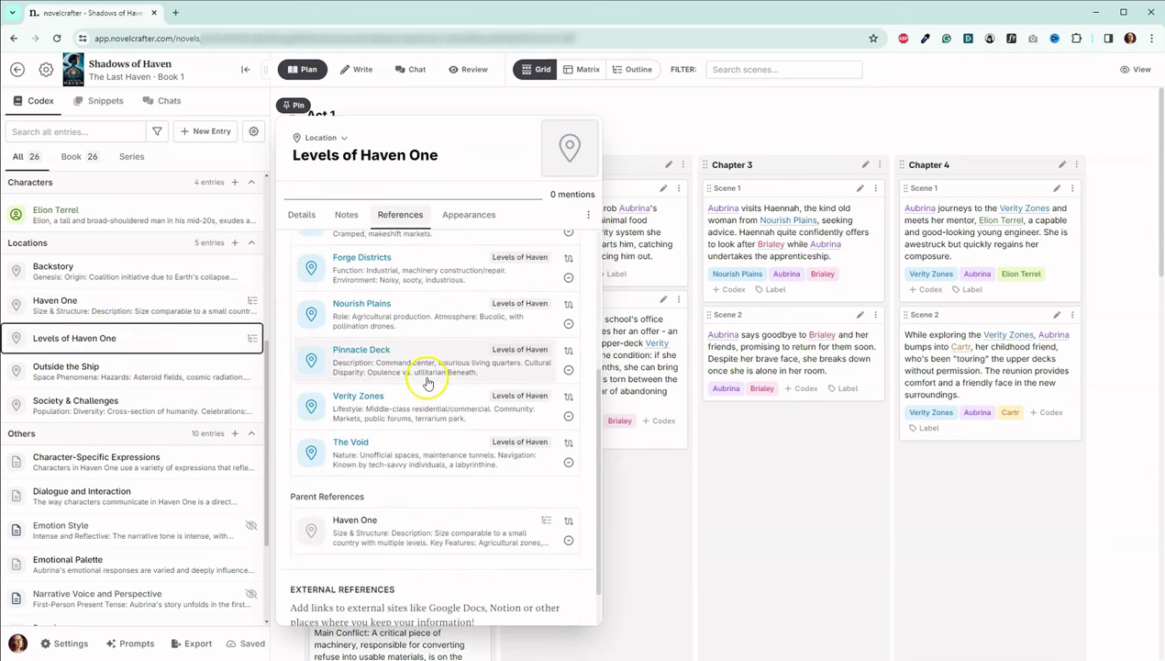
scroll(425, 381, up, 5)
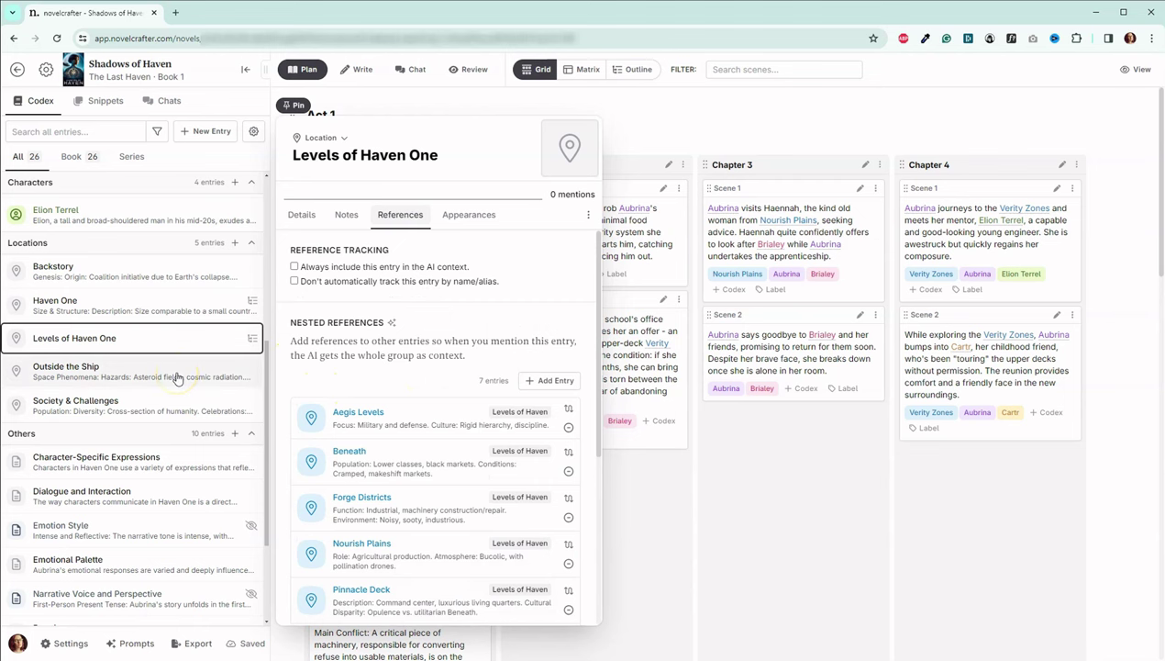
click(92, 312)
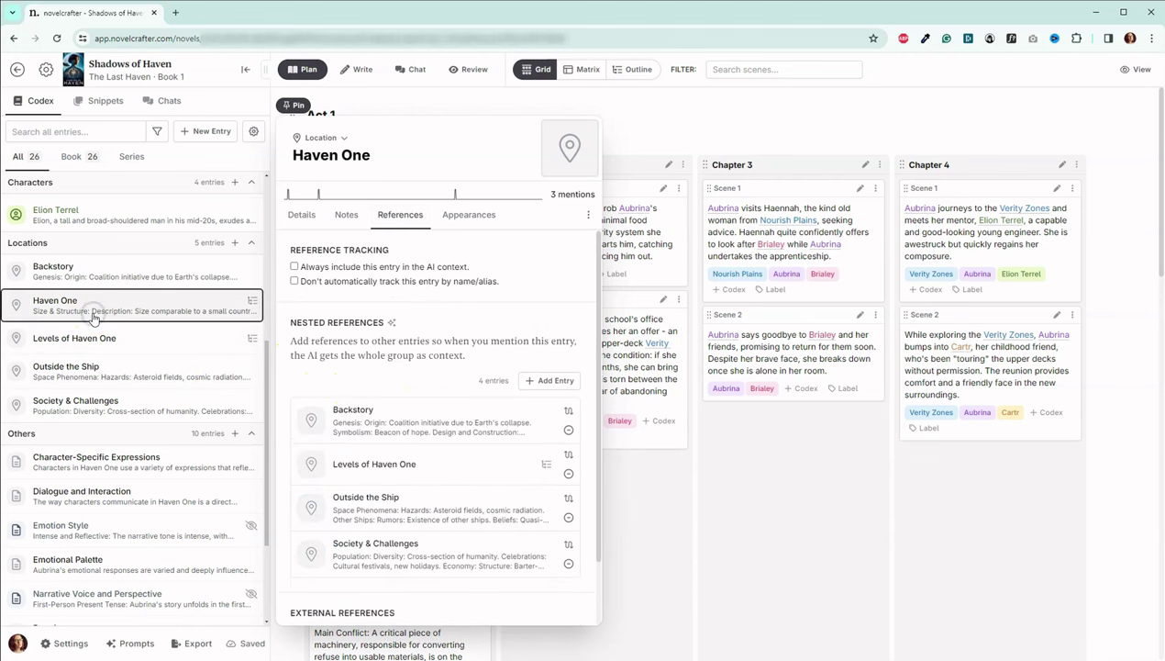
click(300, 215)
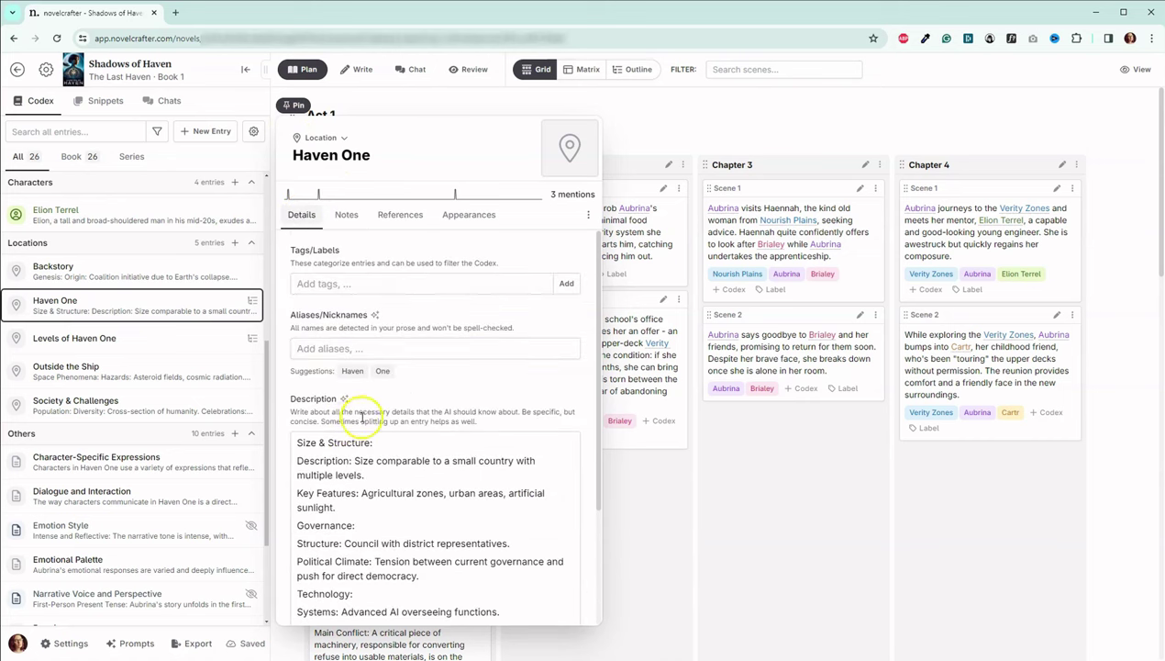
scroll(364, 417, down, 3)
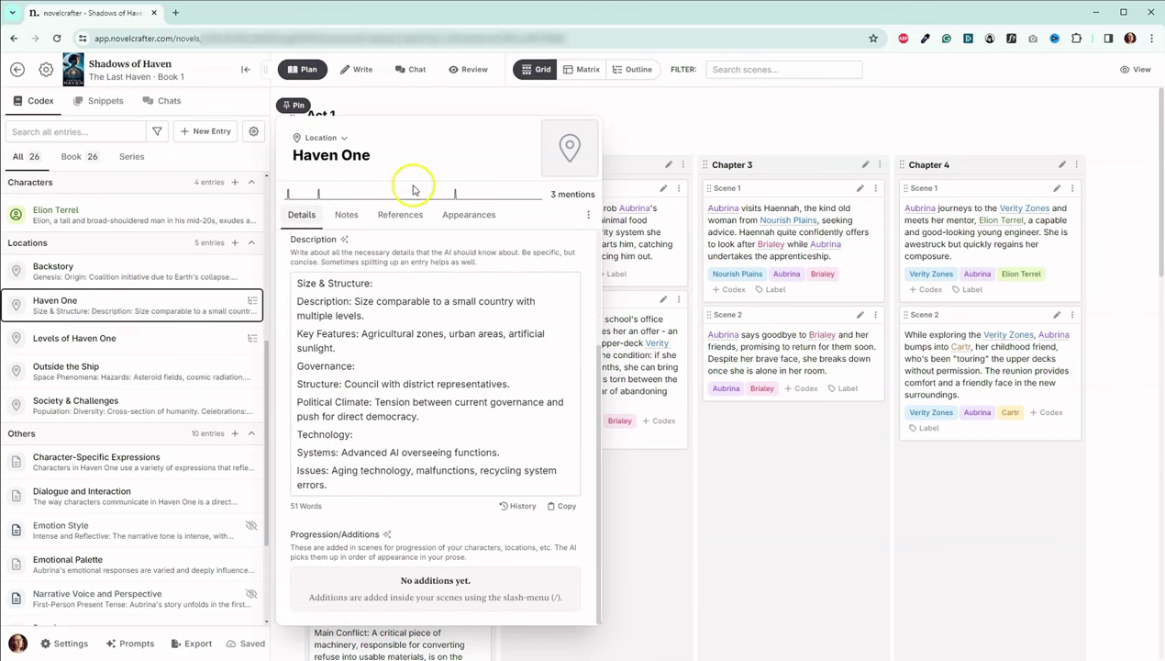
click(403, 216)
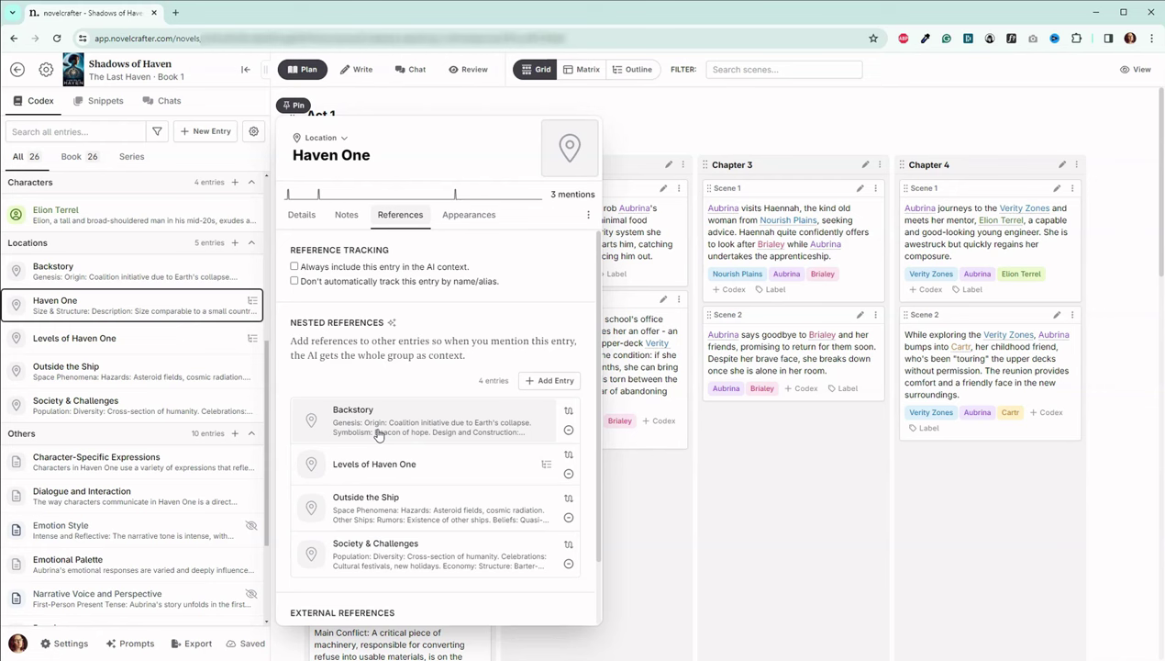
scroll(377, 442, down, 1)
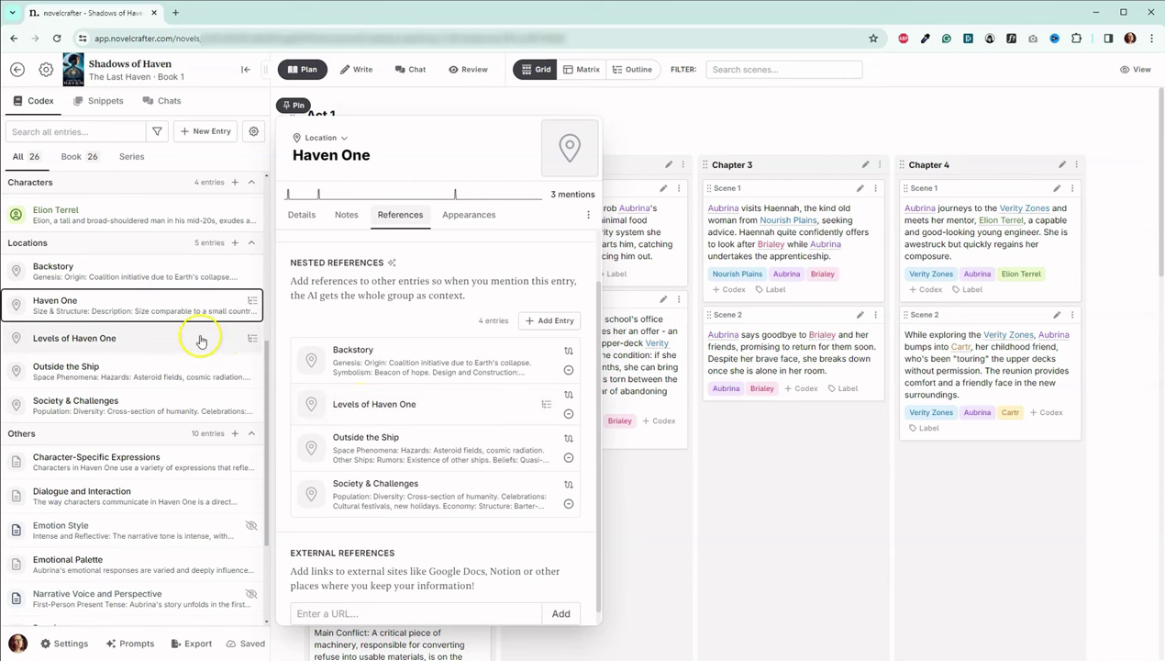
scroll(156, 347, down, 3)
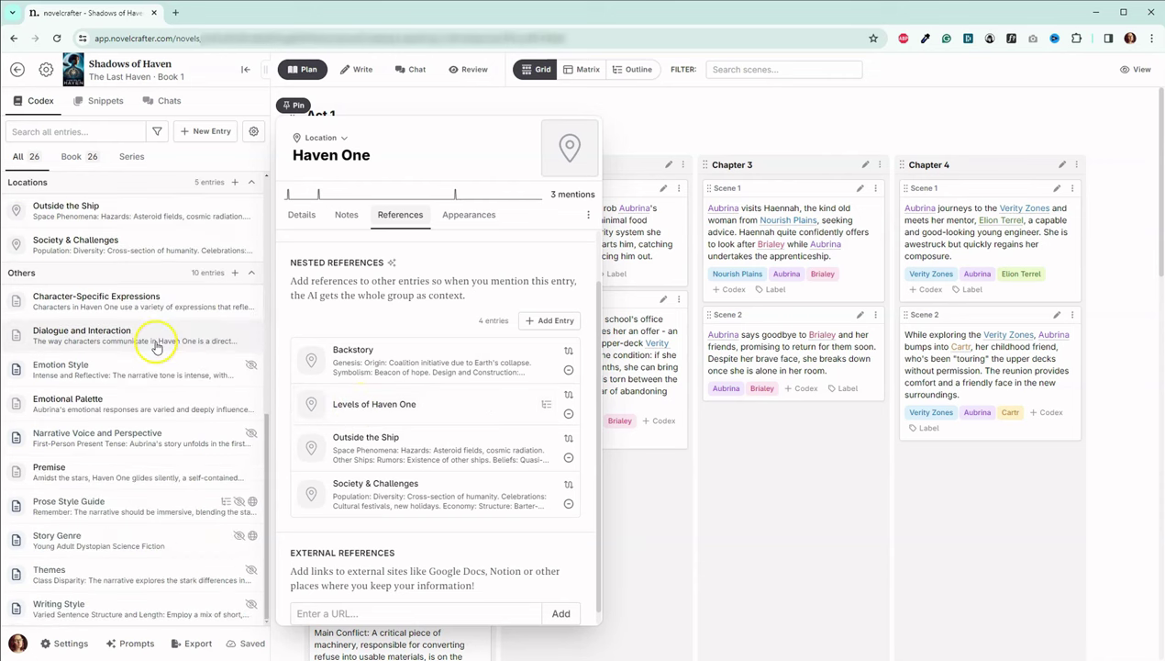
Read the details of the Character-Specific Expressions, Dialogue and Interaction and Emotional Palette entries
click(101, 301)
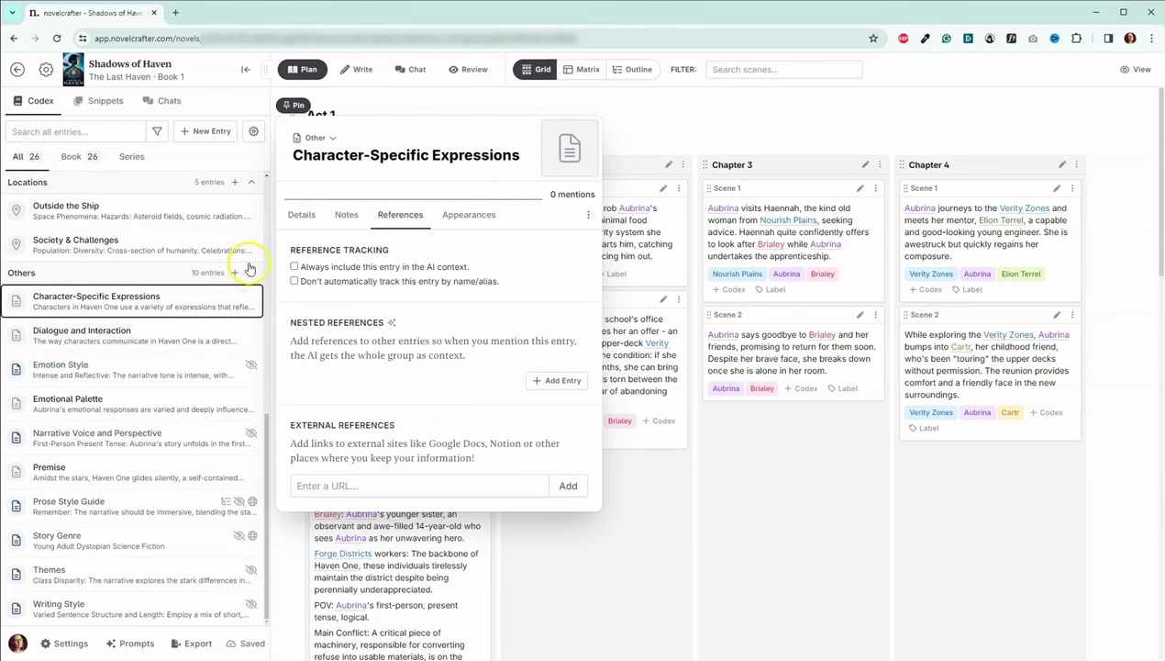
click(302, 214)
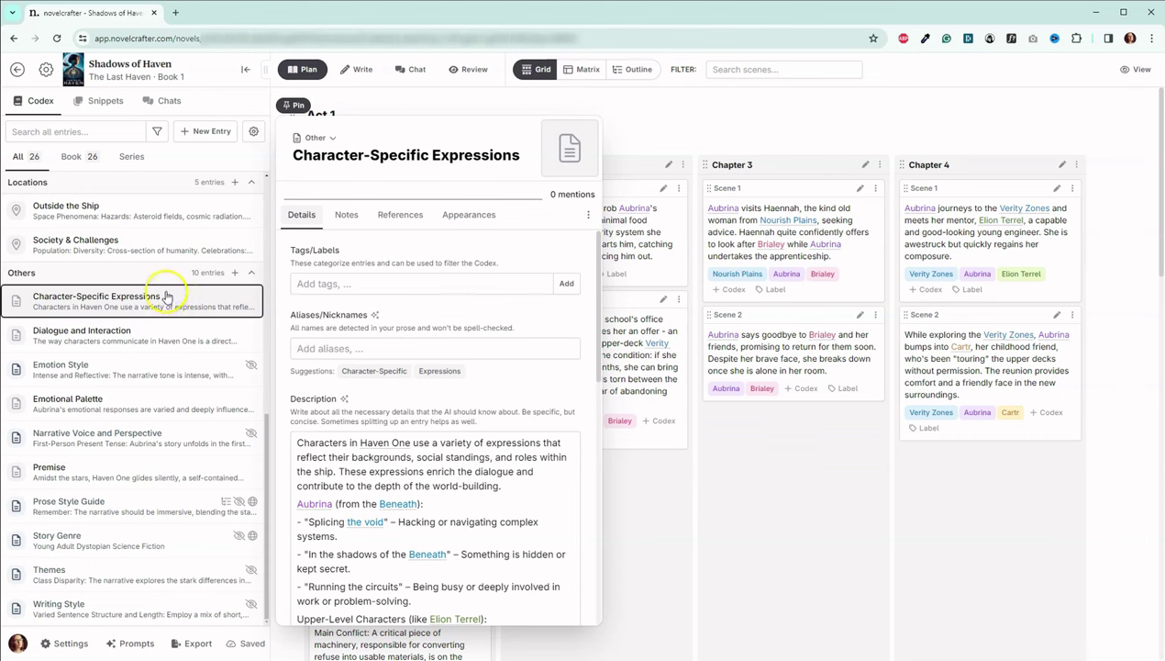
click(168, 284)
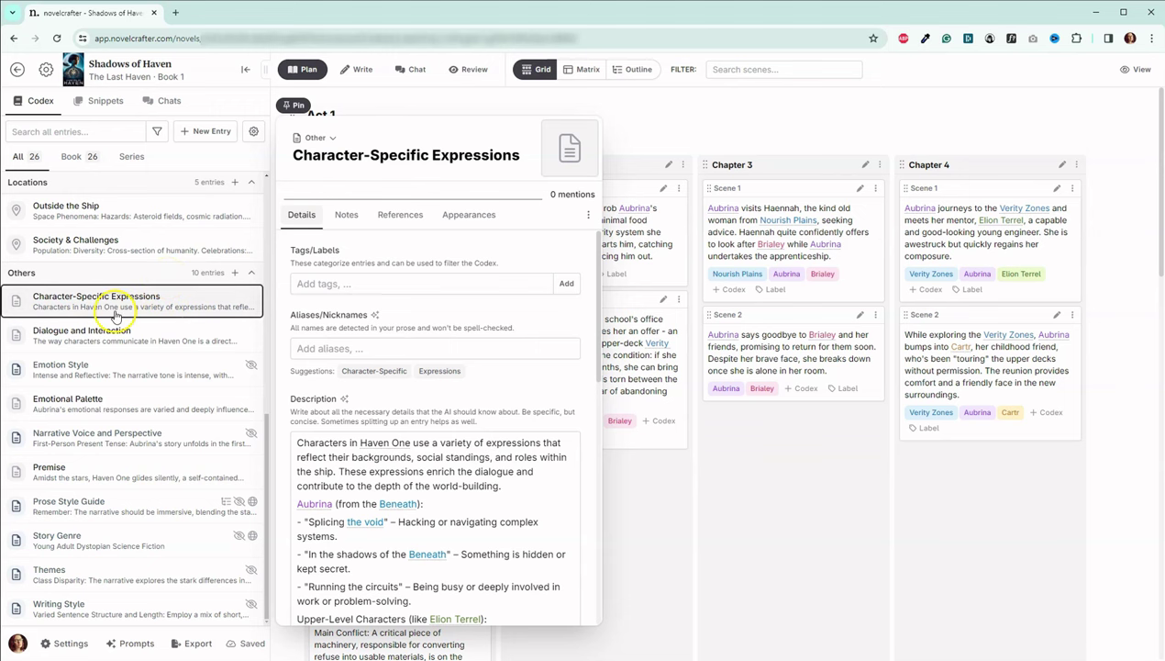
click(101, 339)
click(85, 305)
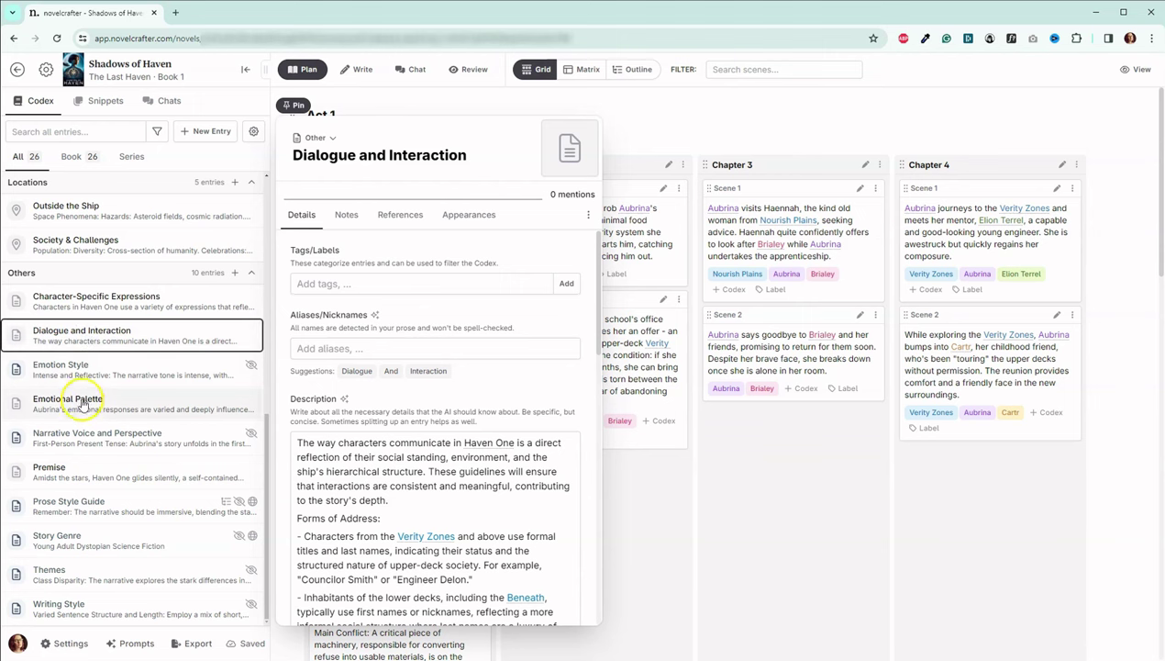
mouse_move(83, 407)
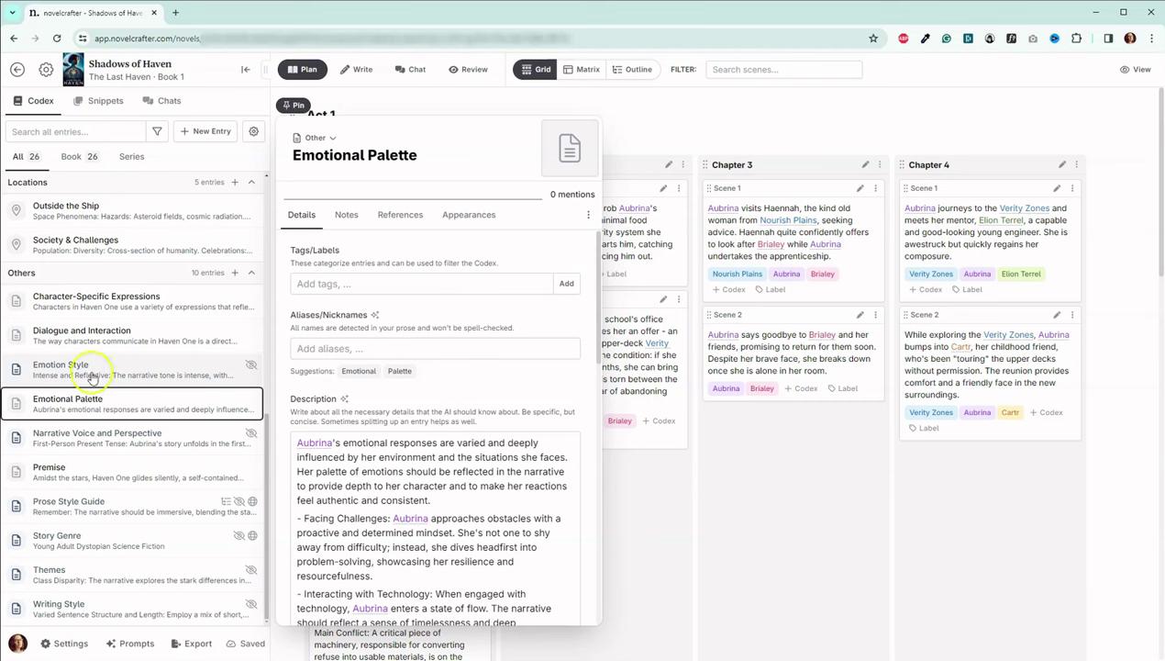
click(103, 328)
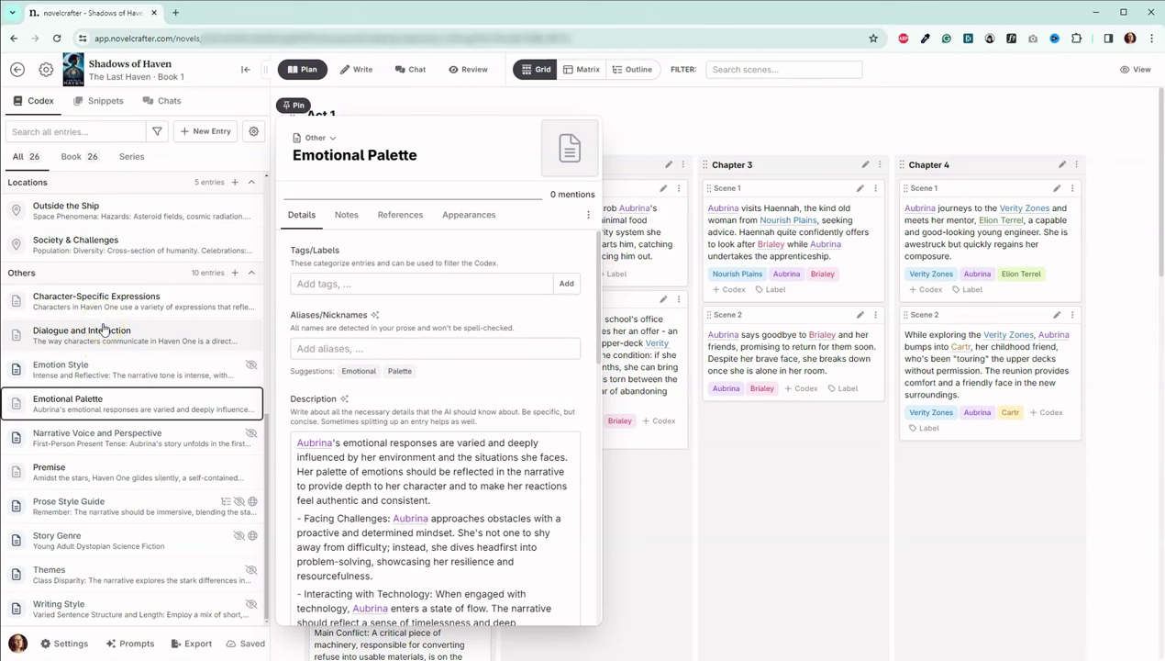
Revisit Character-Specific Expressions and Dialogue and Interaction details, then close the entry to show the Act 1 board
click(138, 312)
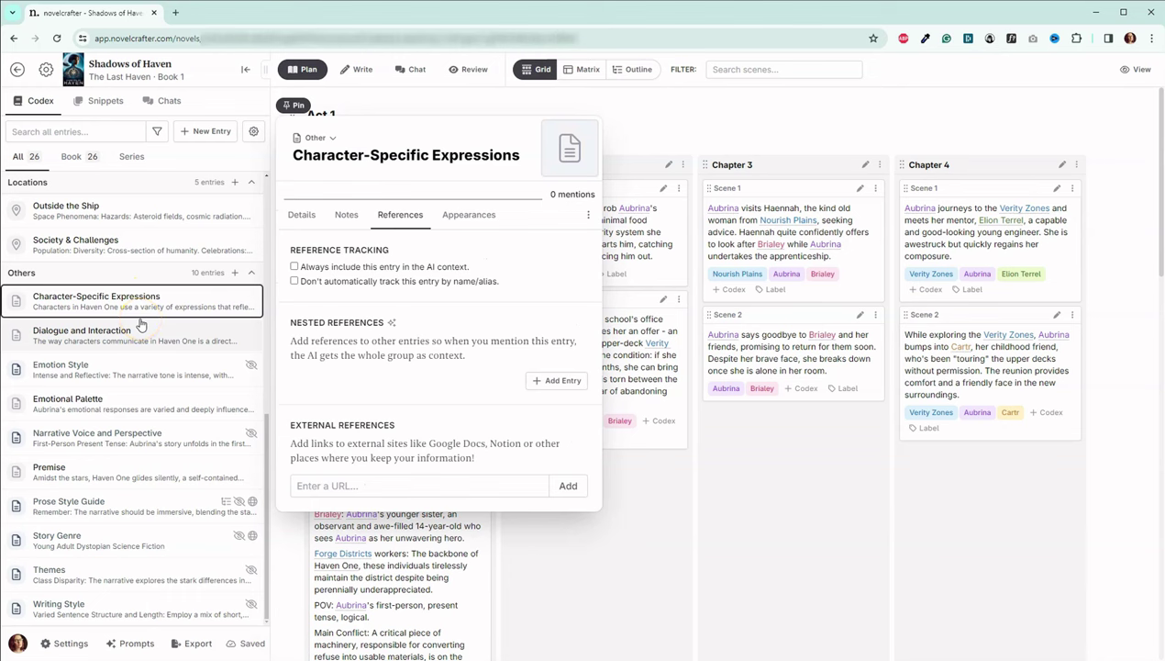
click(152, 320)
click(147, 336)
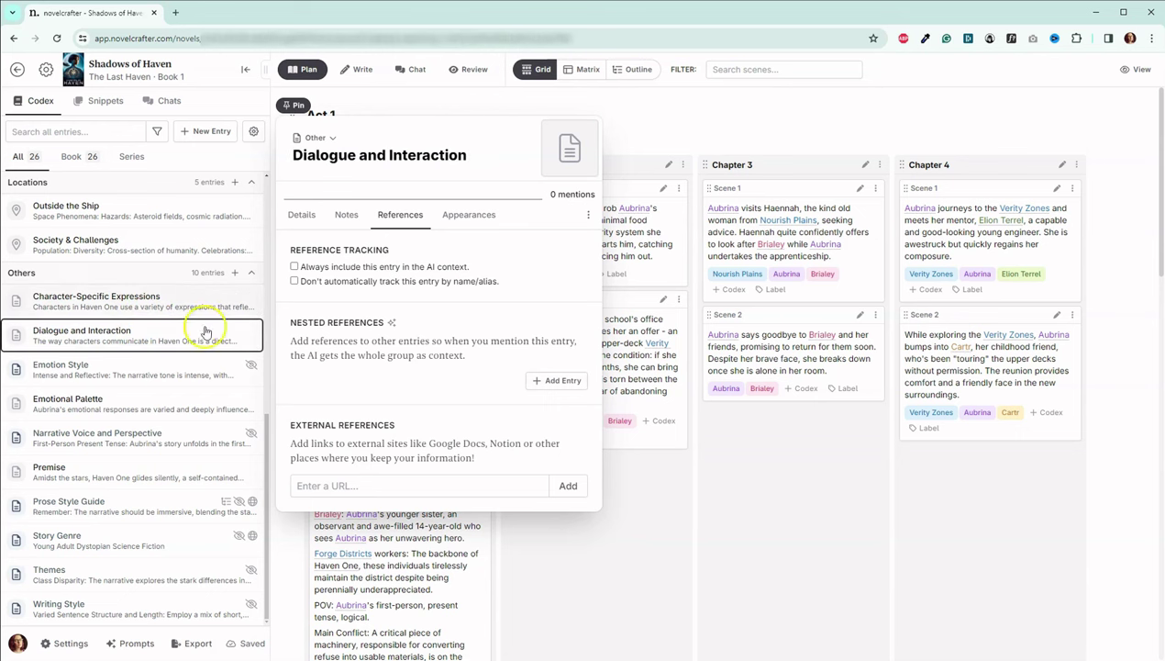
click(290, 217)
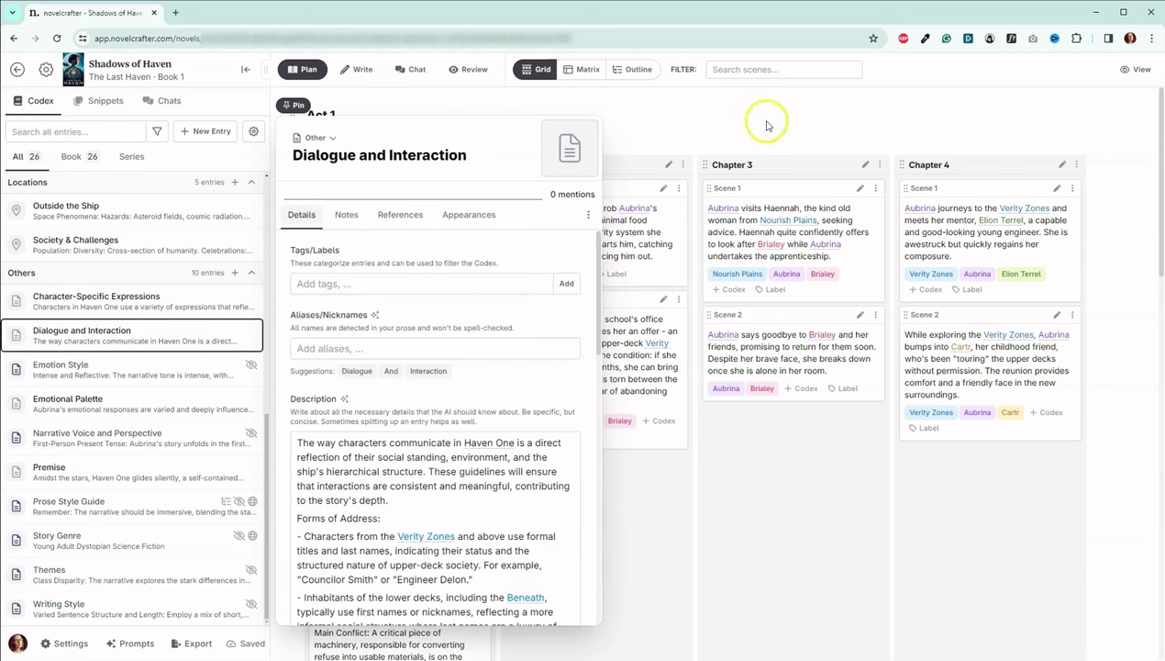
click(693, 132)
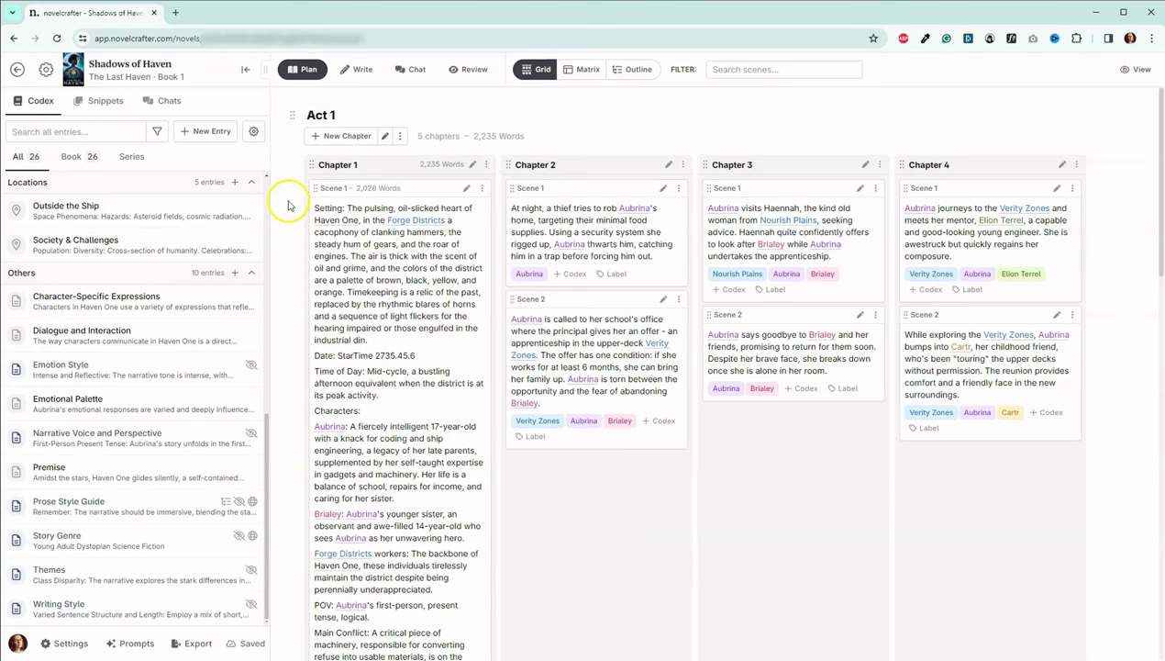
Start a new chat thread with Chapter 1 Scene 1 as context and write a request for its scene beats
click(167, 103)
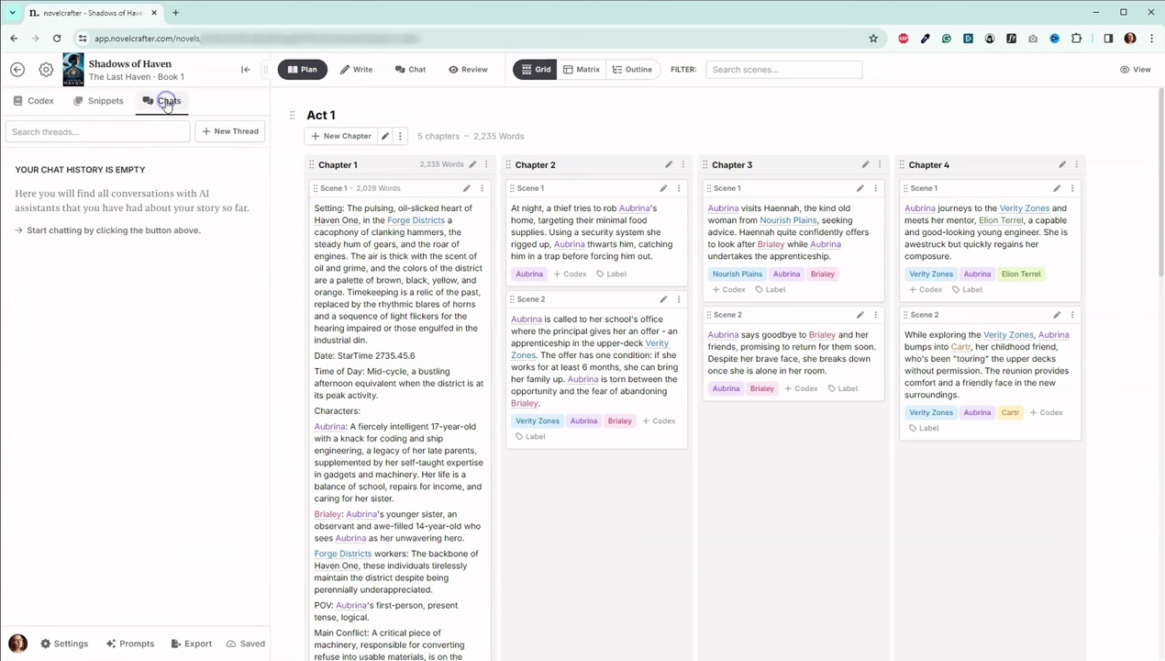
click(410, 71)
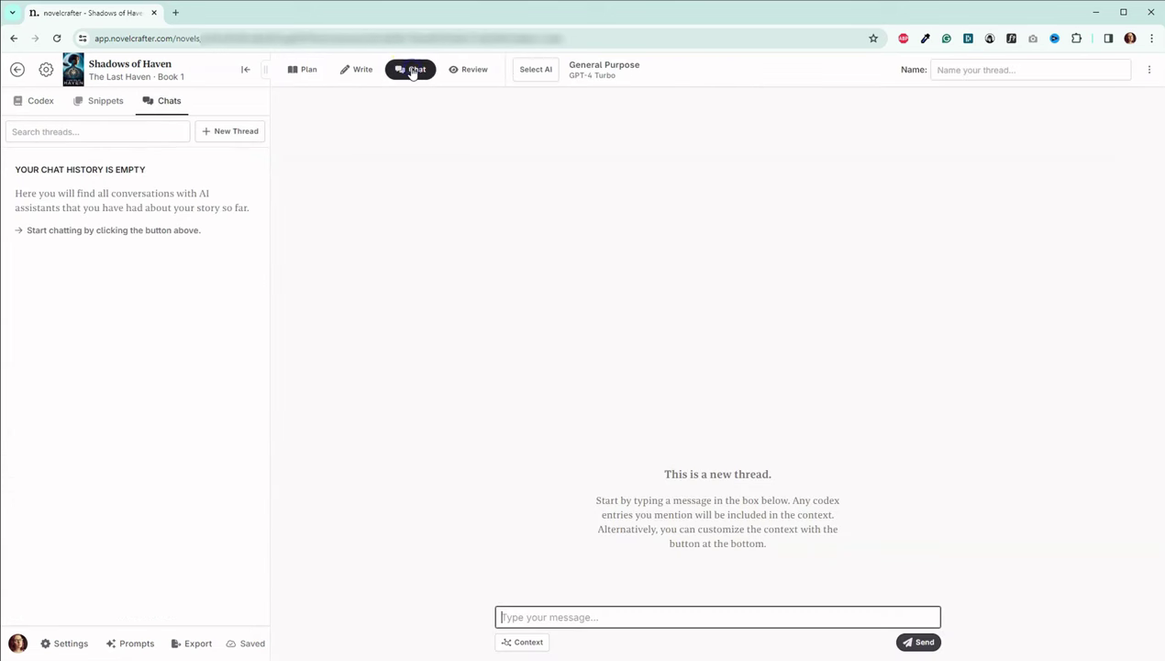
click(522, 643)
mouse_move(533, 549)
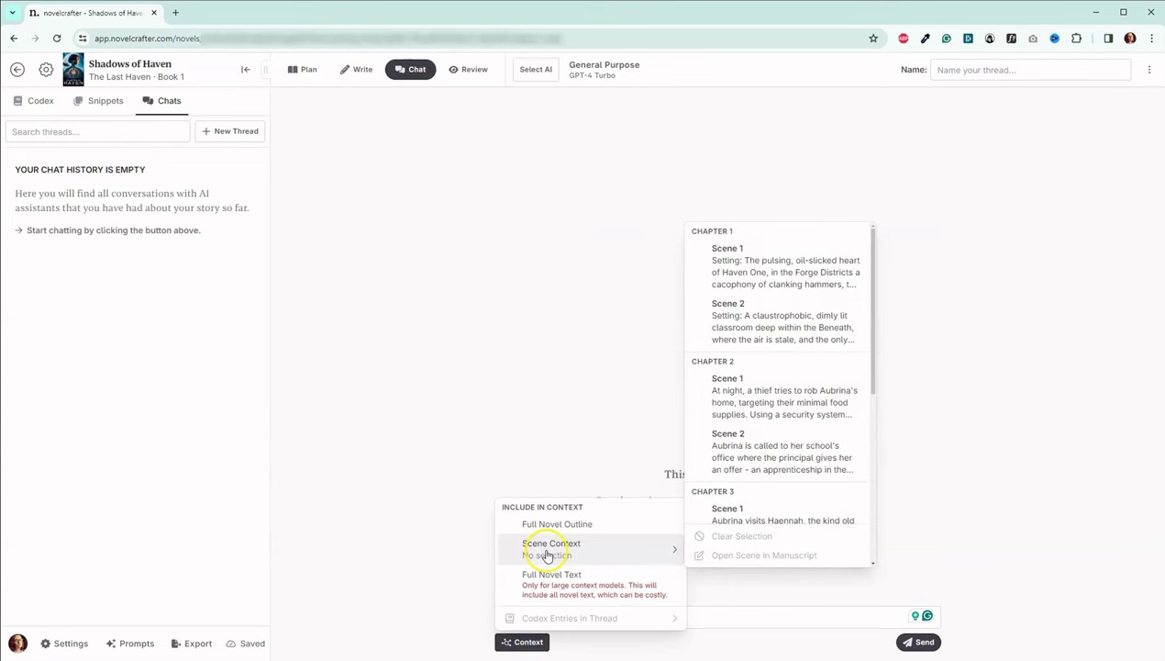
click(754, 254)
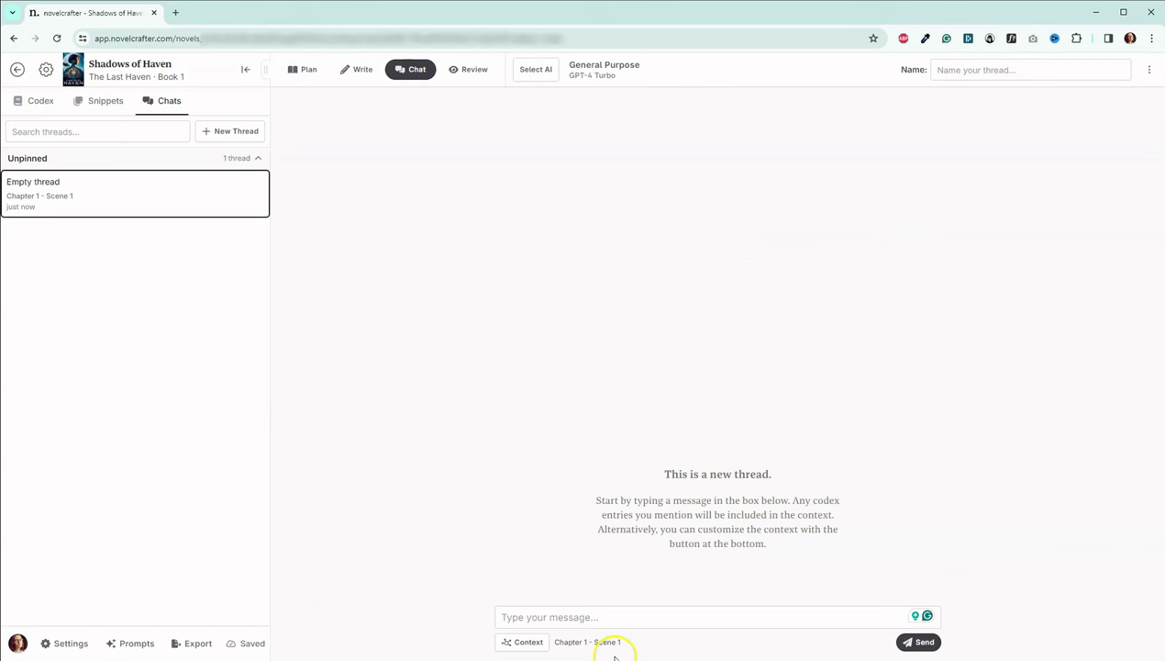
click(594, 621)
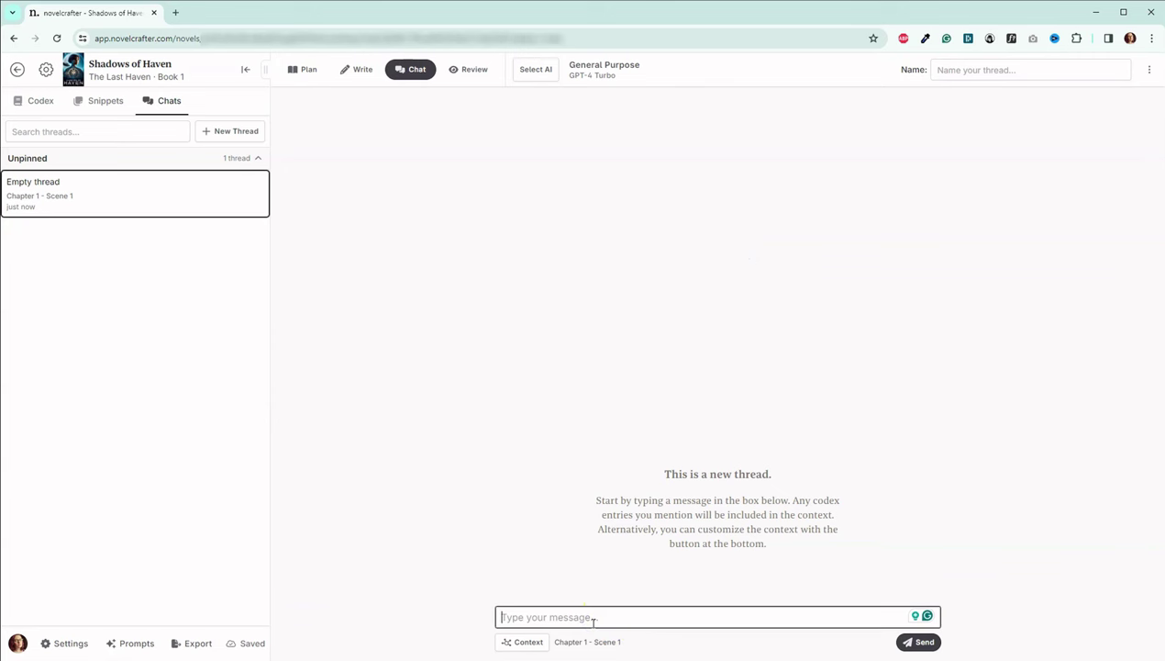
text(Please give me the scene beats for thi)
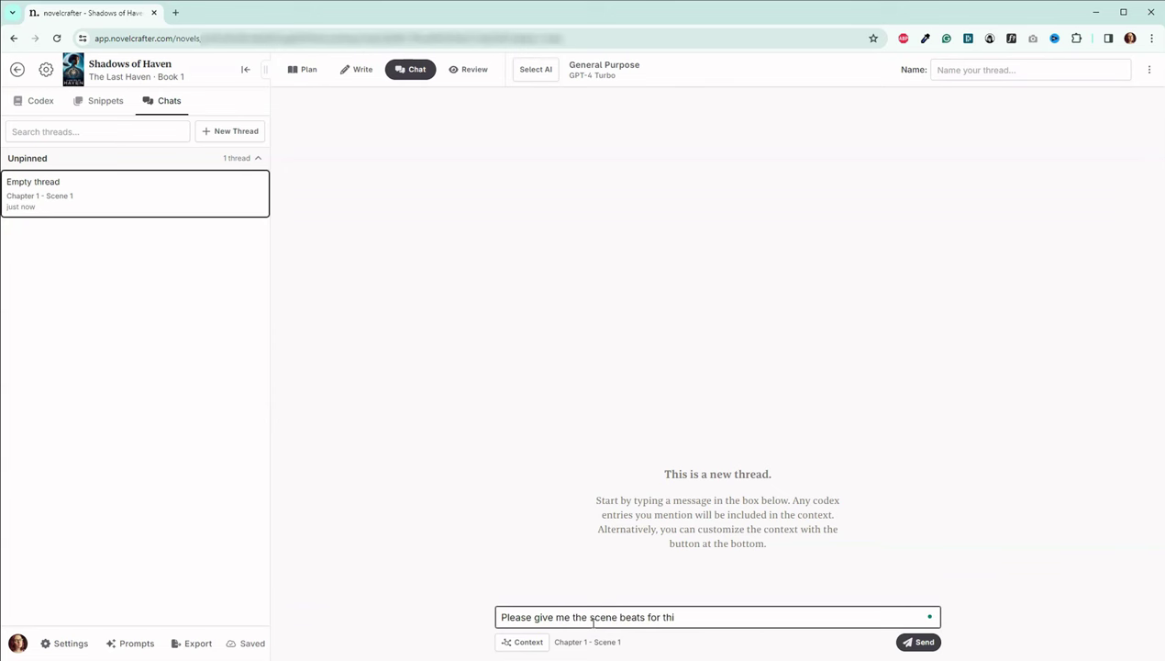
text(s scene.)
Switch the model to General Purpose Claude 3 - Sonnet and send the scene beats request
click(536, 70)
mouse_move(571, 106)
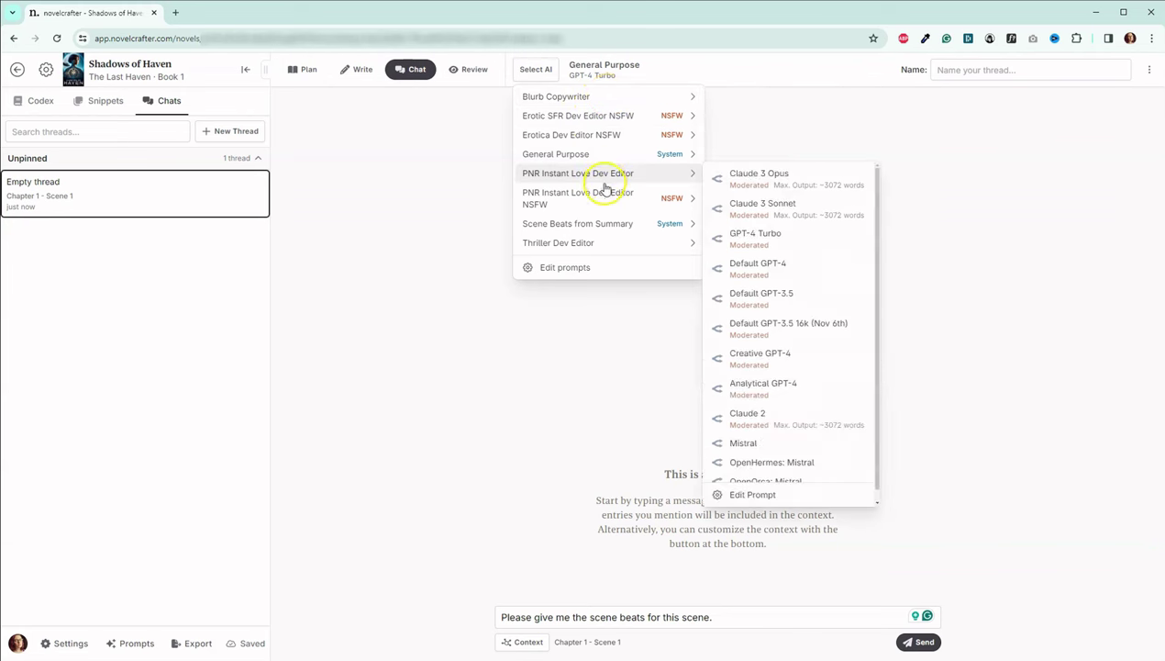
mouse_move(599, 231)
mouse_move(598, 156)
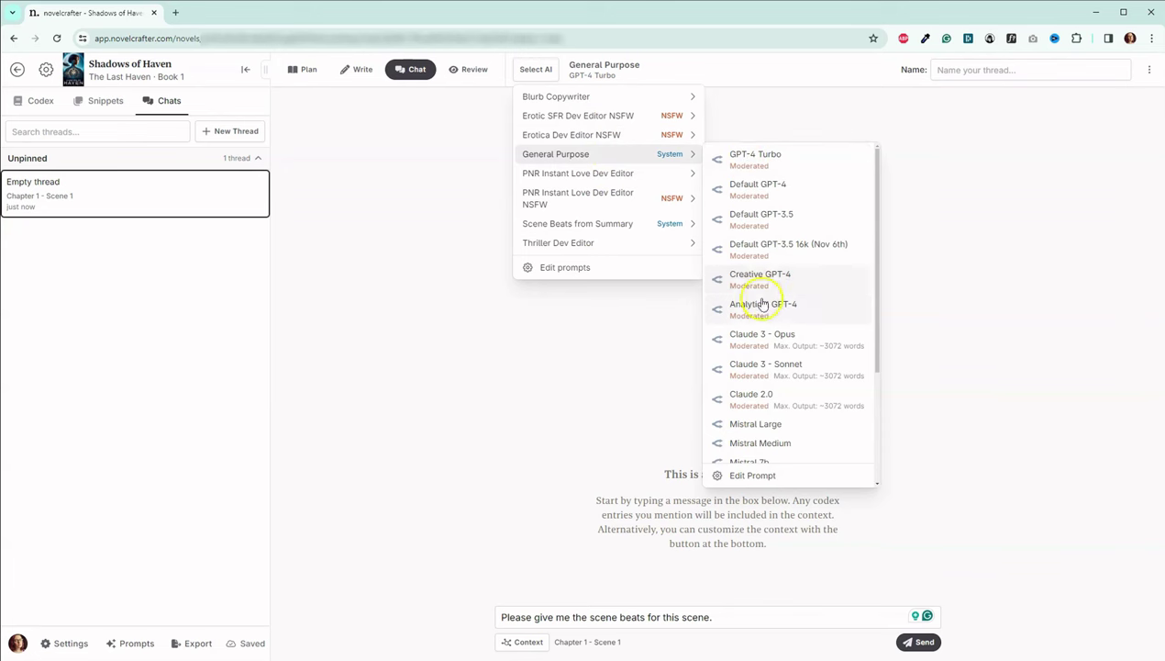
click(760, 378)
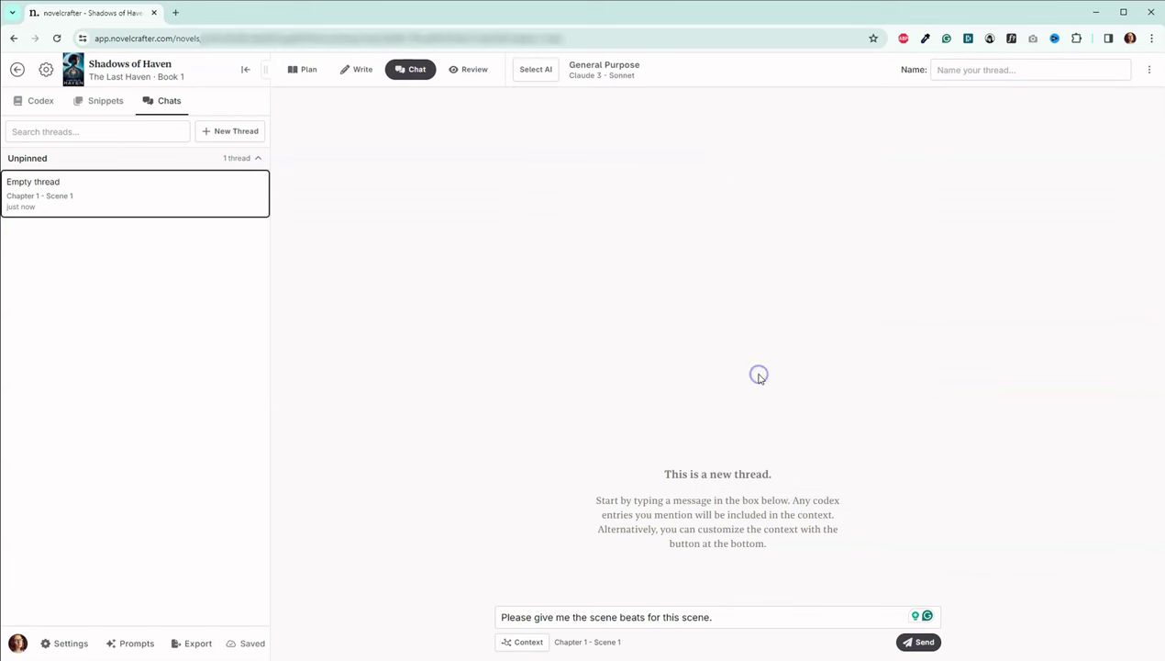
click(916, 642)
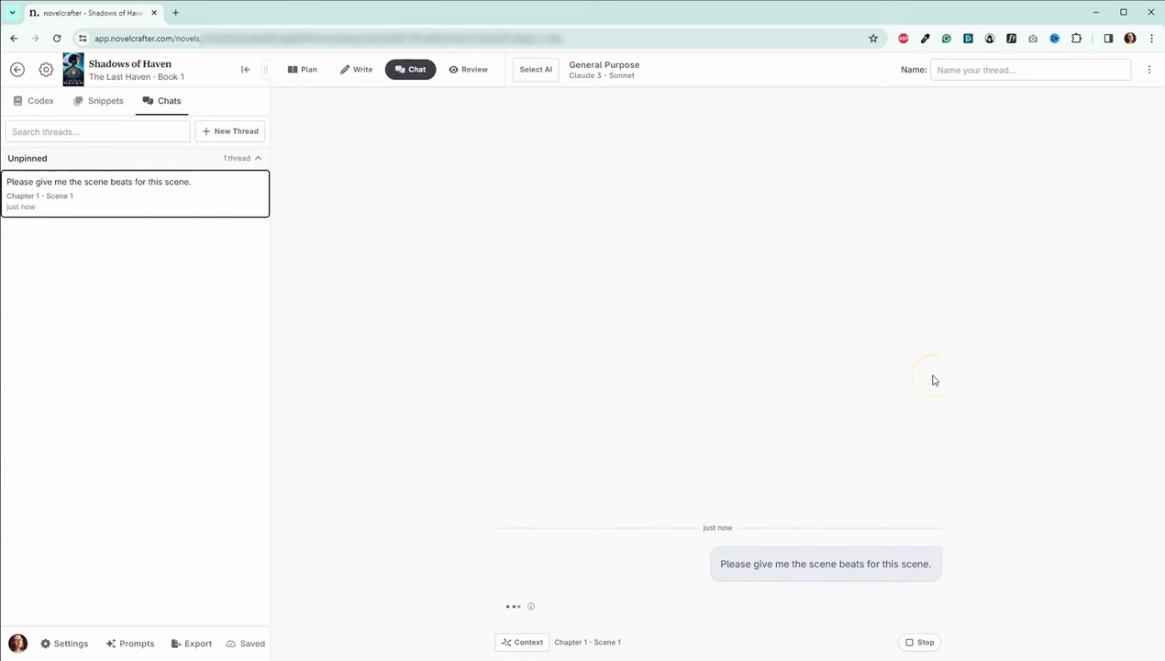